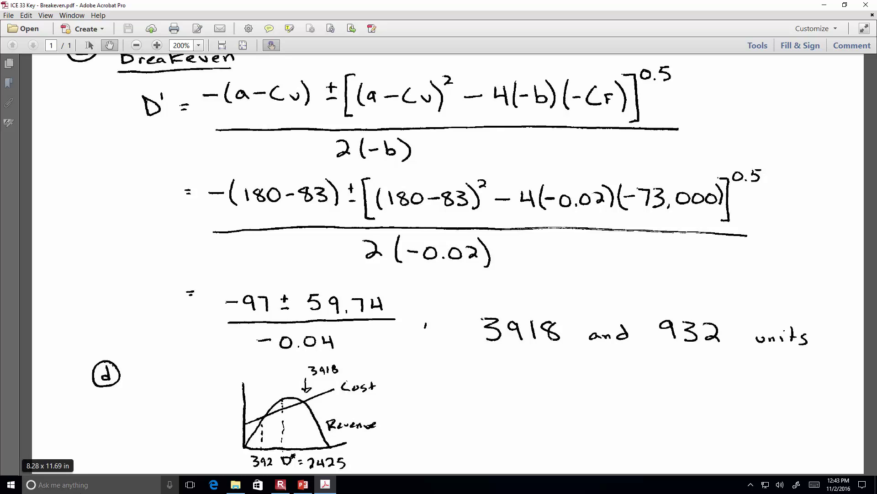
- Launch Excel and create a blank workbook
left_click(7, 489)
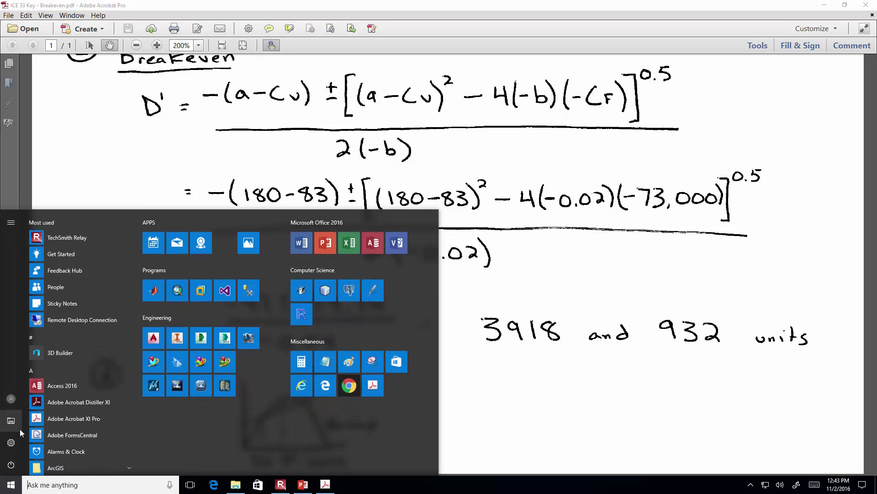
type("ec")
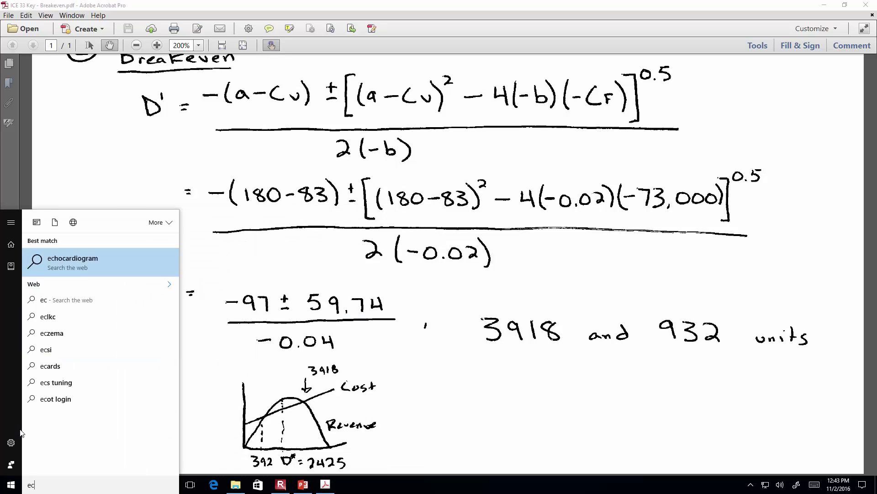
key("BackSpace")
type("xcel")
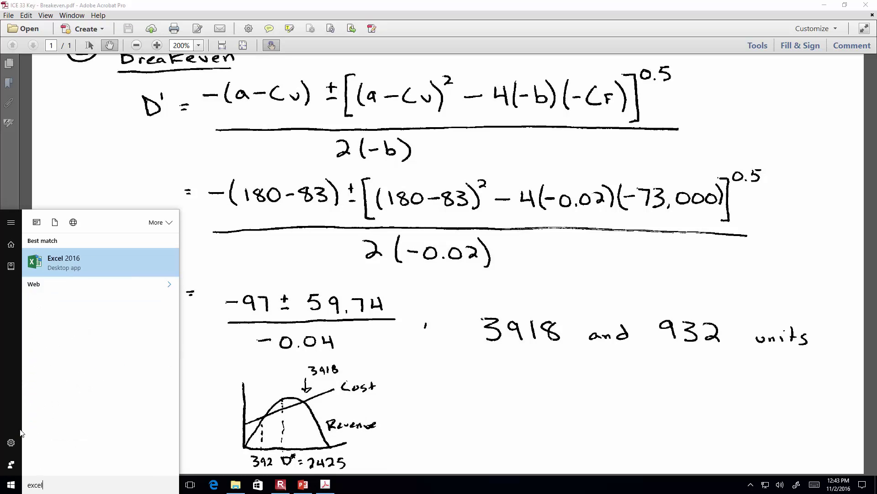
key("Return")
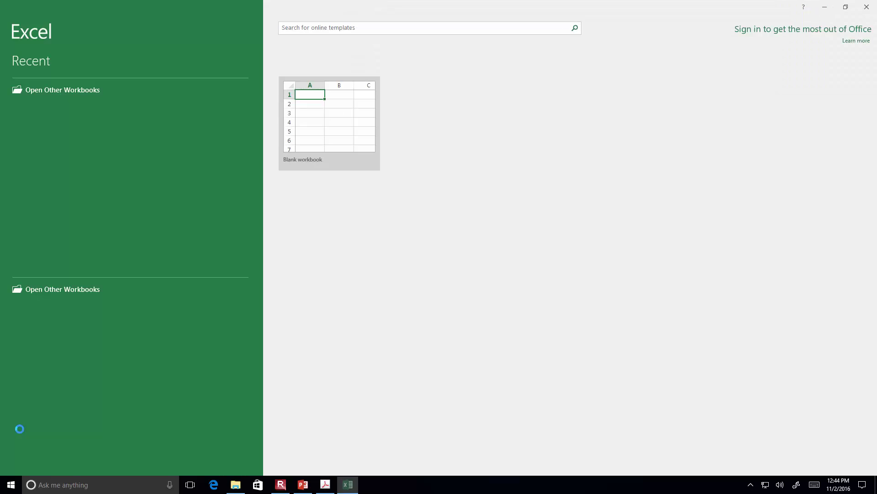
left_click(310, 129)
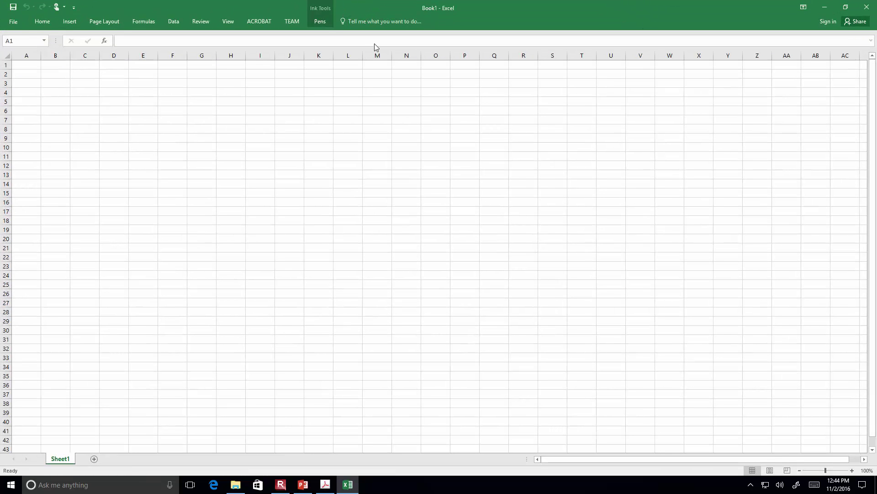
left_click(6, 93)
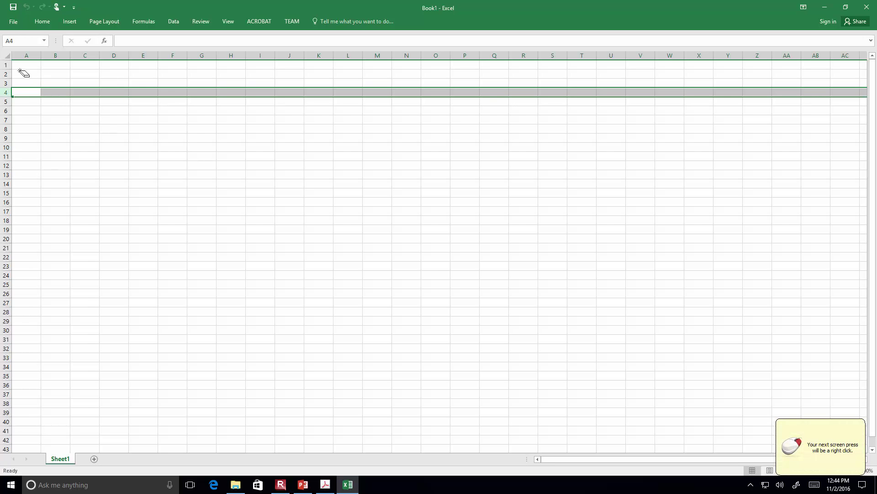
key("ctrl+super+o")
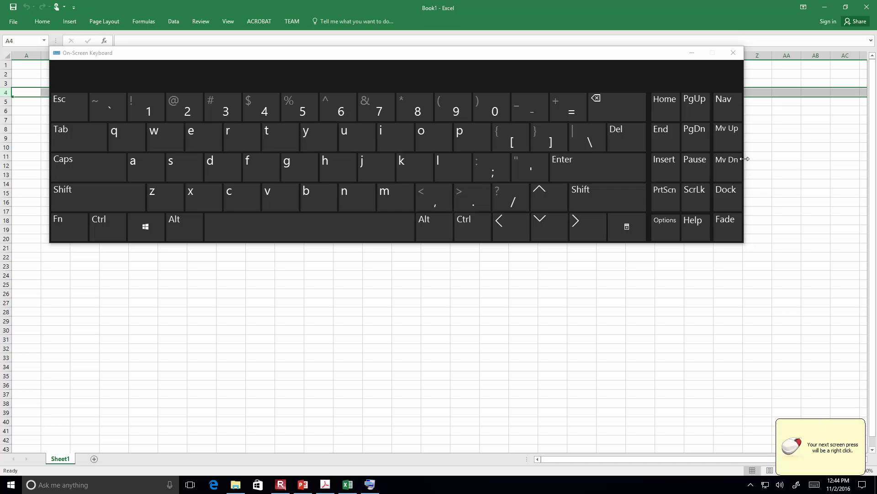
left_click(733, 52)
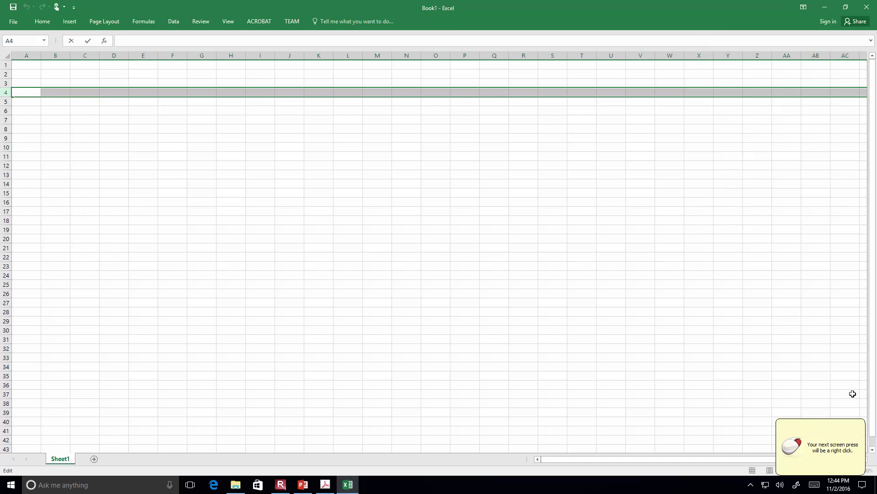
left_click(854, 431)
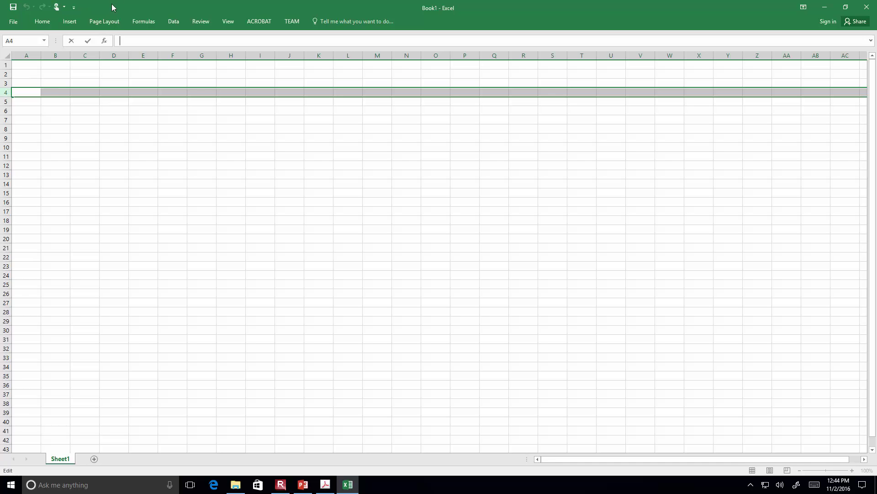
left_click(37, 114)
- Enter the column heading Demand in cell A2
left_click(29, 74)
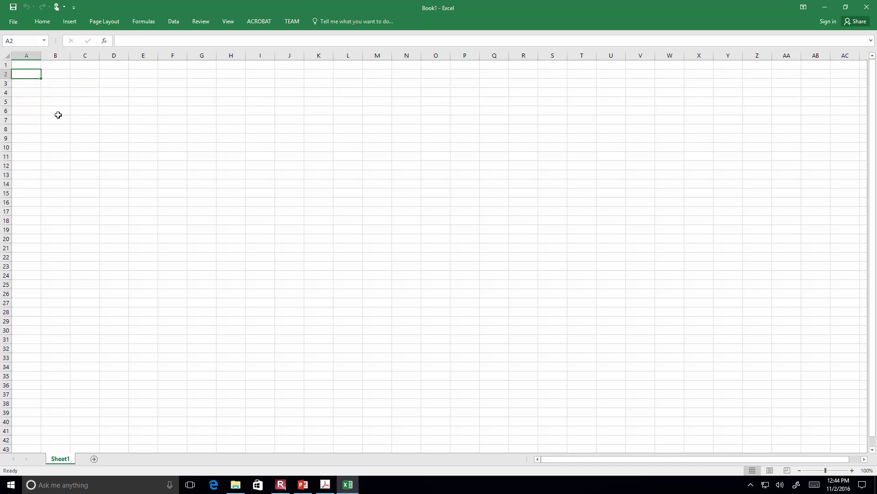
type("Dean")
key("BackSpace")
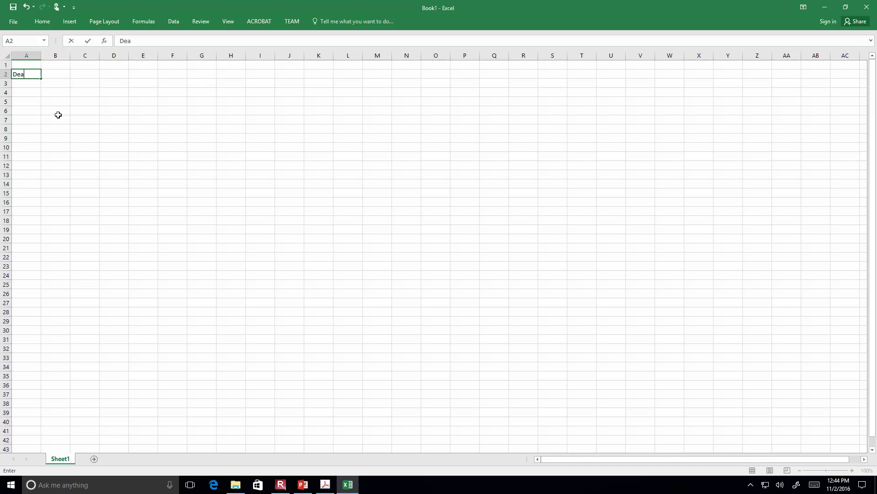
type("mand")
key("Tab")
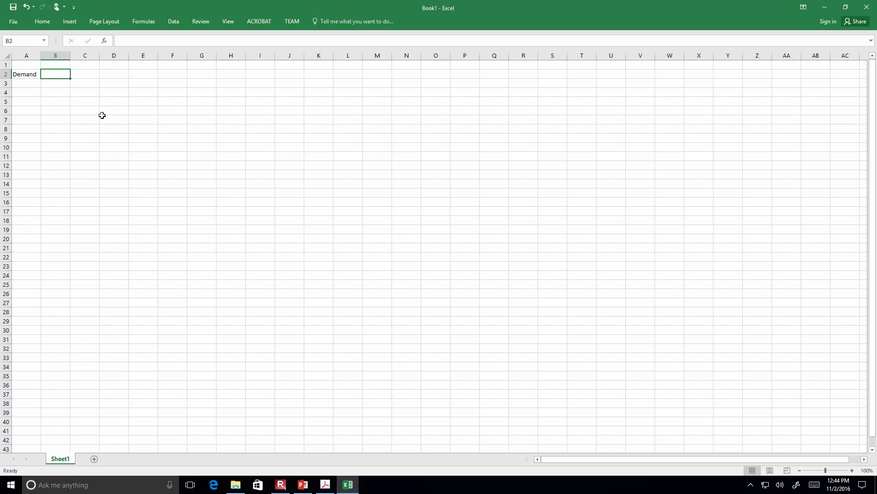
- Add the column headings Price, Revenue, Cost and Profit in cells B2 through E2
left_click(852, 470)
left_click(852, 470)
left_click(852, 470)
left_click(852, 471)
left_click(852, 471)
left_click(851, 471)
left_click(852, 470)
left_click(852, 470)
left_click(852, 470)
left_click(851, 471)
left_click(851, 471)
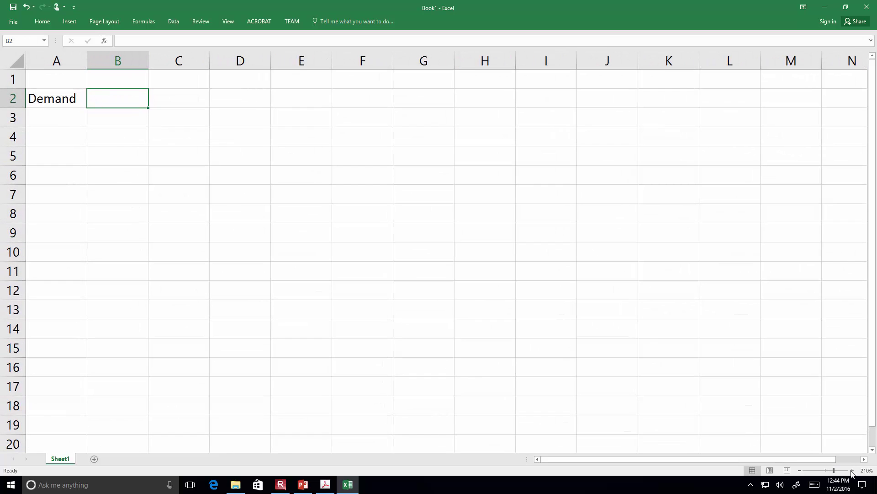
type("Price")
key("Tab")
type("Revenue")
key("Tab")
type("Cost")
key("ctrl+Return")
key("Tab")
type("Profit")
key("ctrl+Return")
key("Return")
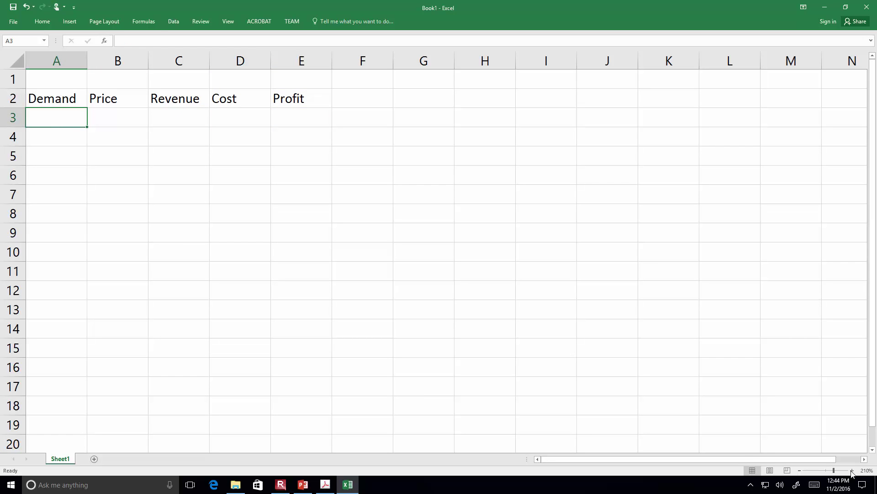
- Enter the demand values 0, 10, 100 and 200 in cells A3 through A6
type("0")
key("Return")
type("10")
key("Return")
type("100")
key("Return")
type("200")
key("Return")
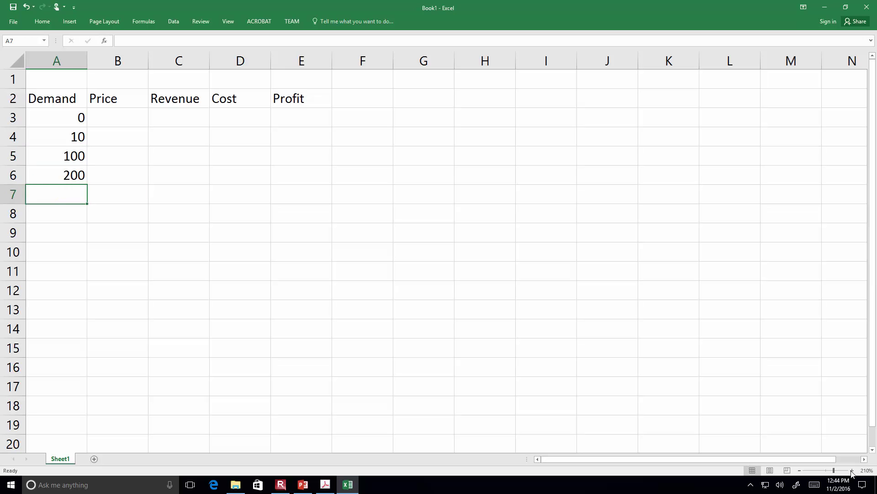
- Calculate the price in B3 with =180-0.02*A3 and fill the formula down to B6
key("Right")
key("Up")
key("Up")
key("Up")
key("Up")
type("=")
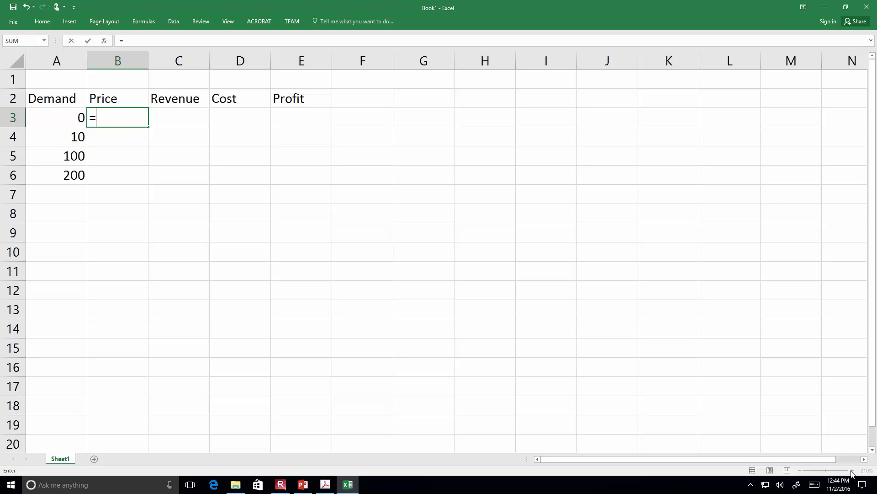
type("180-.02*")
left_click(64, 118)
key("Return")
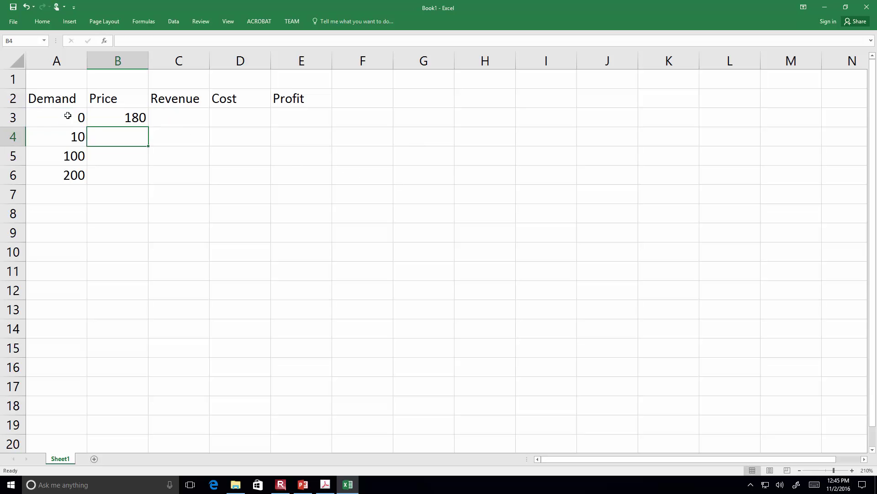
left_click(135, 117)
left_click_drag(148, 127, 142, 180)
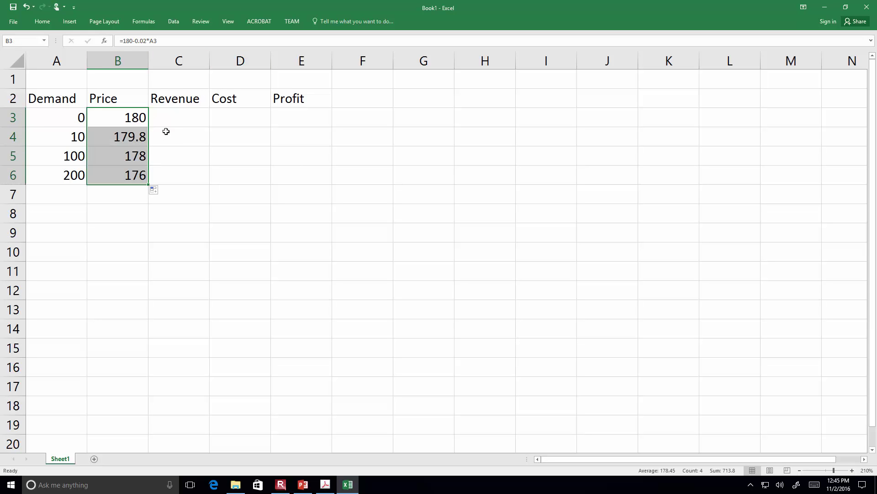
- Calculate the revenue in C3 with =B3*A3 and fill the formula down to C6
left_click(181, 118)
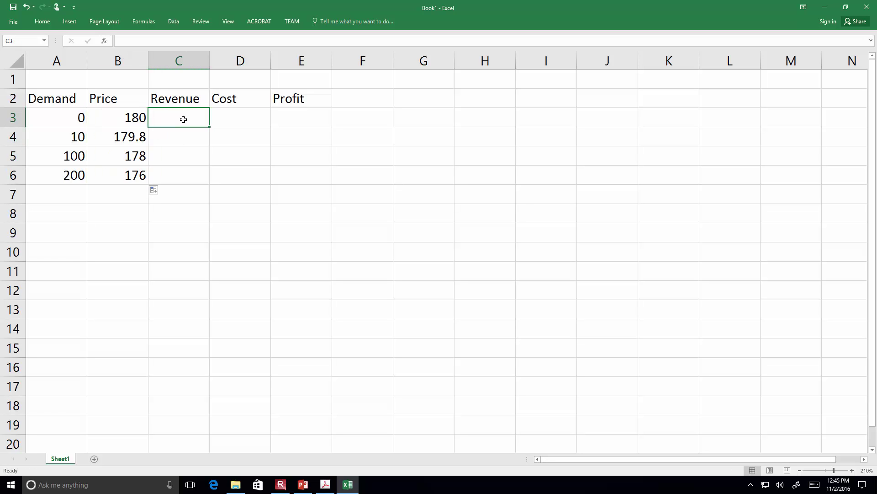
type("=")
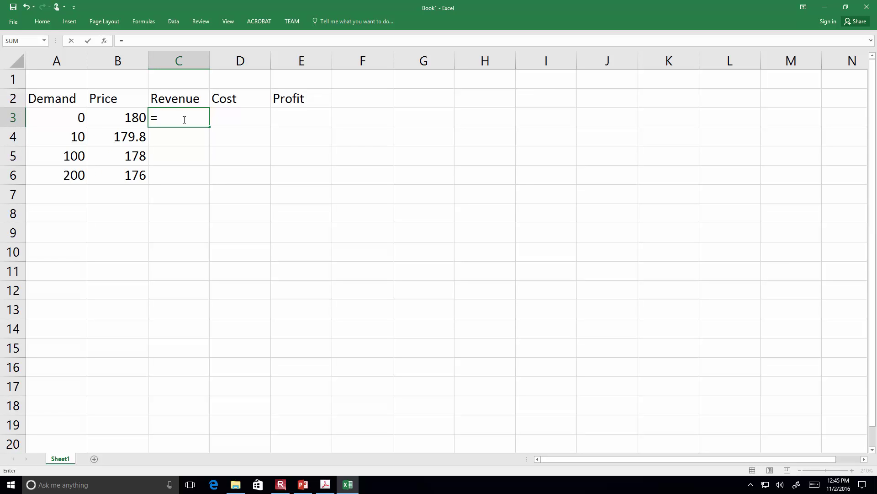
left_click(96, 117)
type("*")
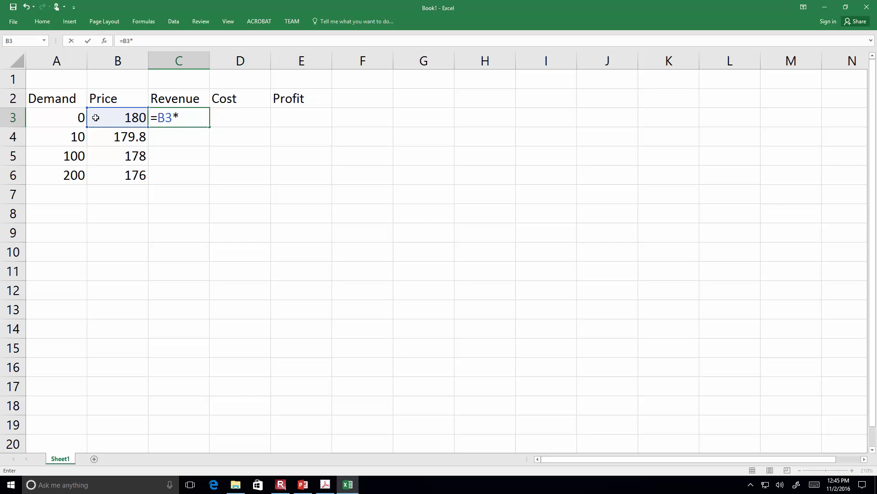
left_click(69, 118)
key("Return")
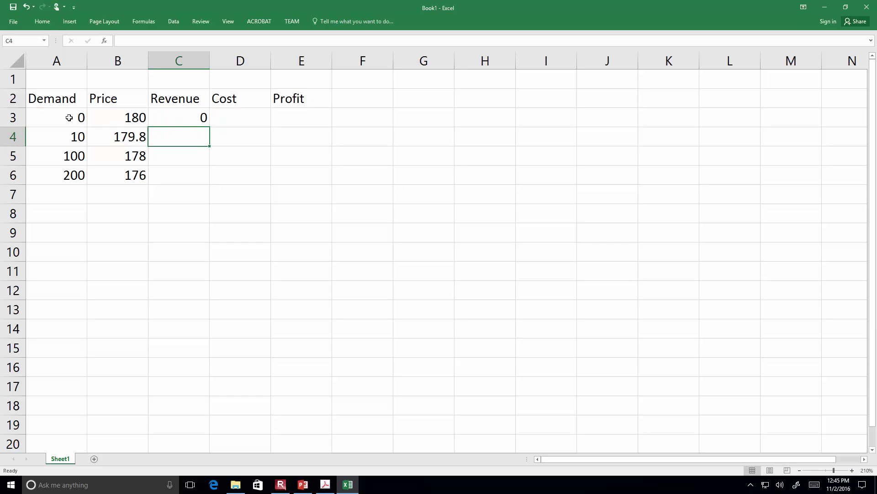
left_click(201, 119)
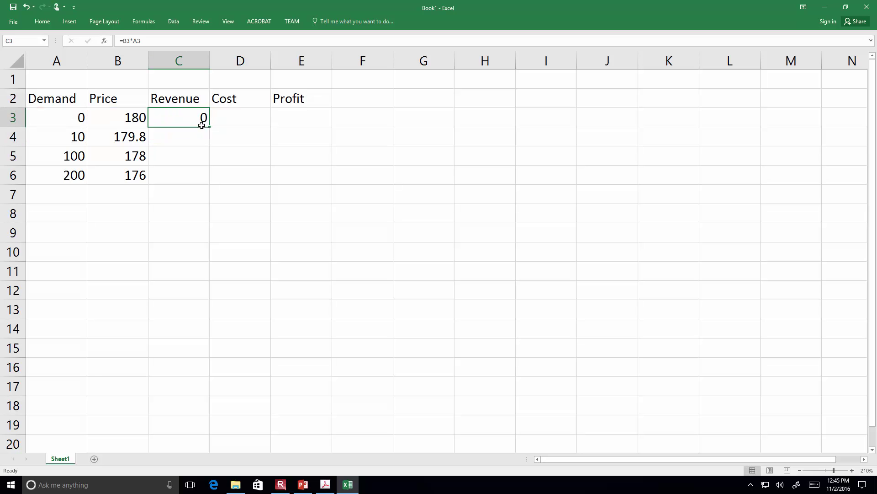
left_click_drag(209, 127, 207, 182)
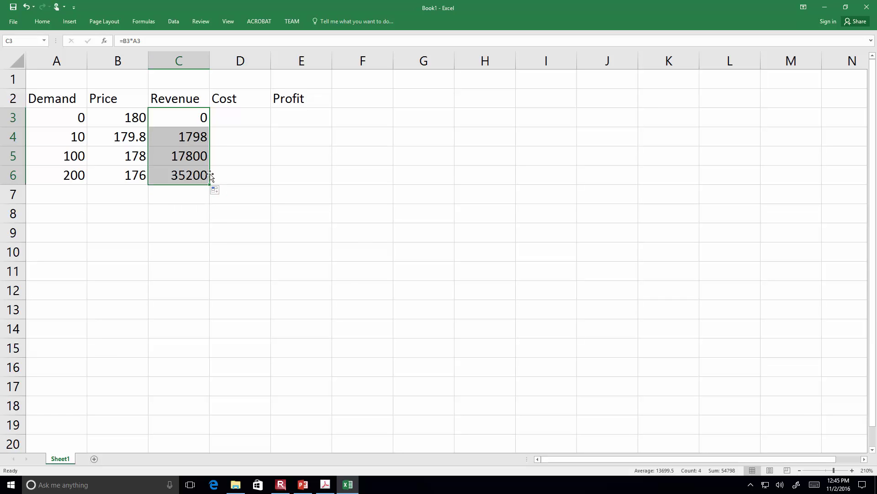
- Calculate the cost in D3 with =-73000-83*A3 and fill the formula down to D6
left_click(239, 117)
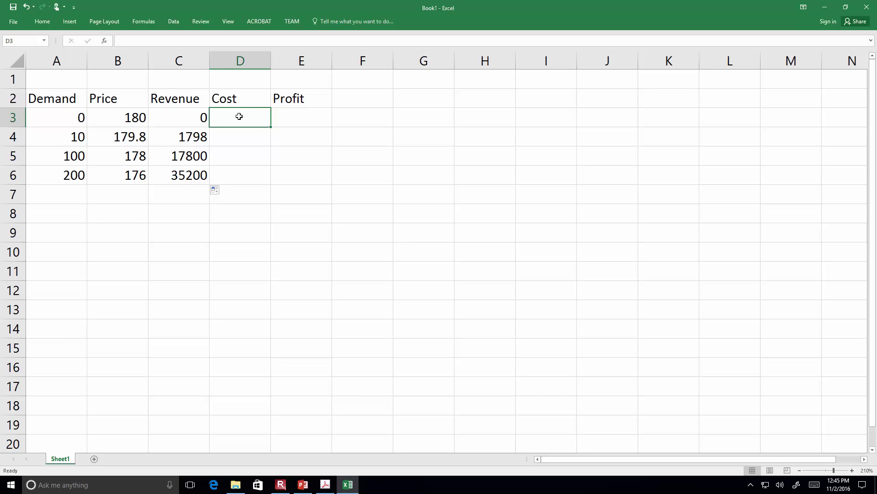
type("=")
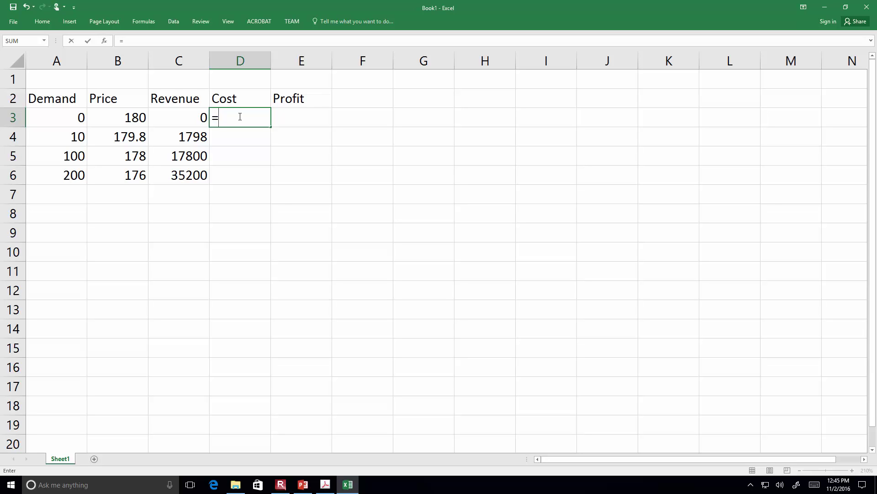
type("-73000-83*")
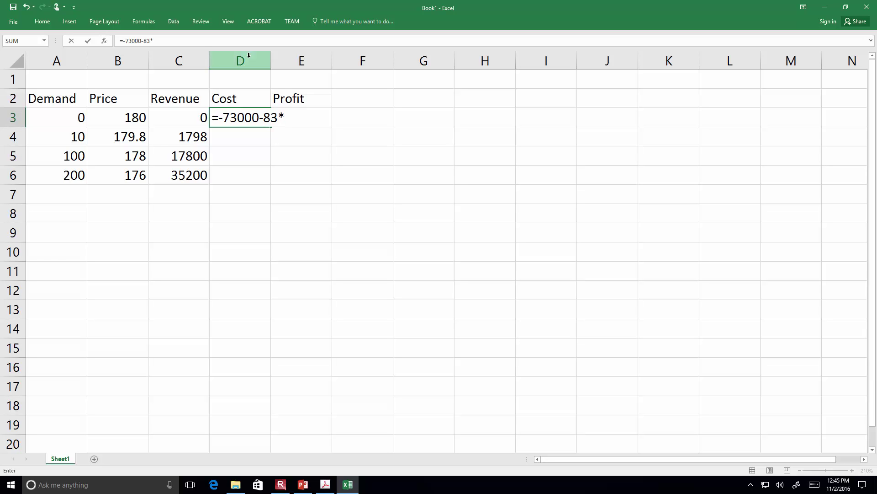
left_click(66, 118)
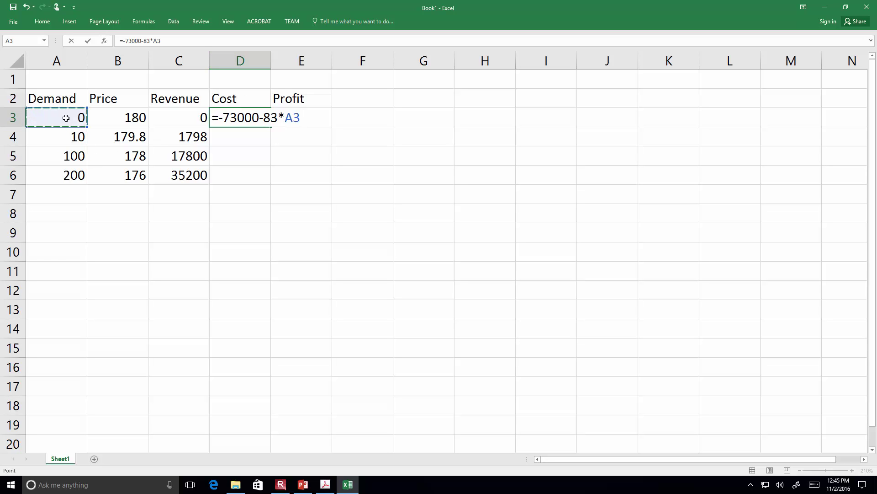
key("Return")
left_click(252, 118)
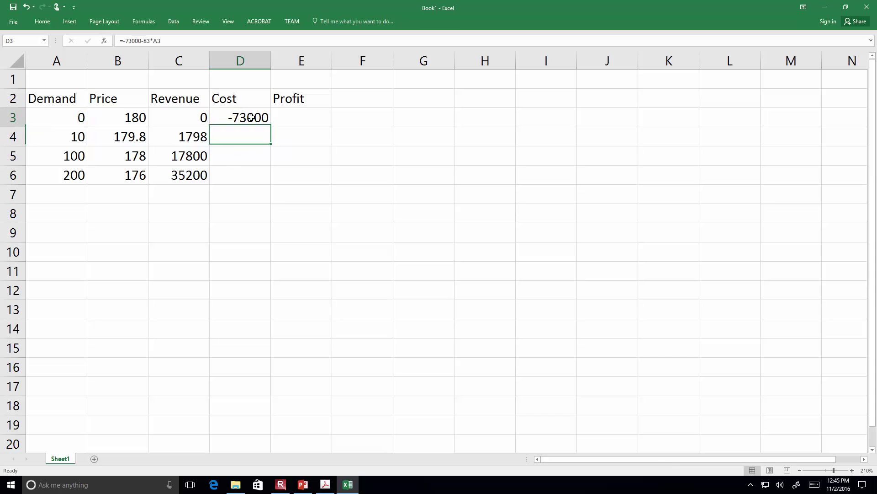
left_click_drag(269, 125, 269, 183)
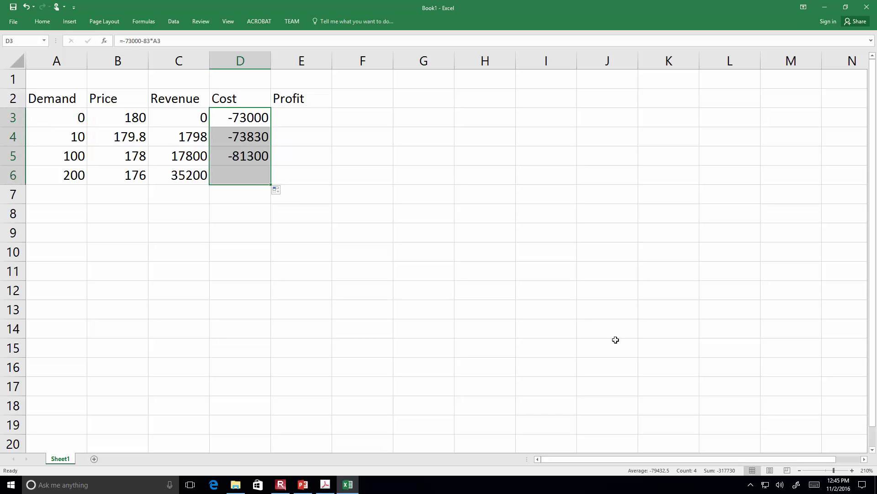
- Calculate the profit in E3 as revenue minus cost with =C3-D3
left_click(853, 471)
left_click(852, 471)
left_click(852, 471)
left_click(852, 470)
left_click(852, 470)
left_click(853, 470)
left_click(853, 470)
left_click(852, 470)
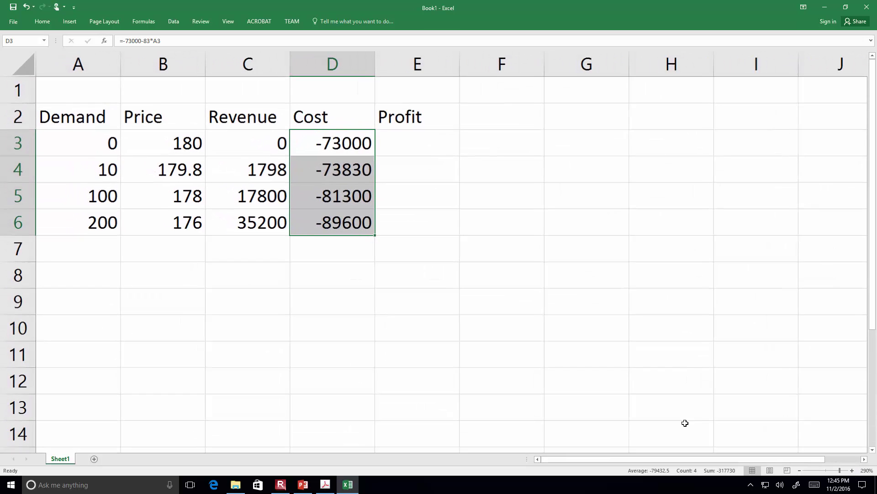
left_click(405, 146)
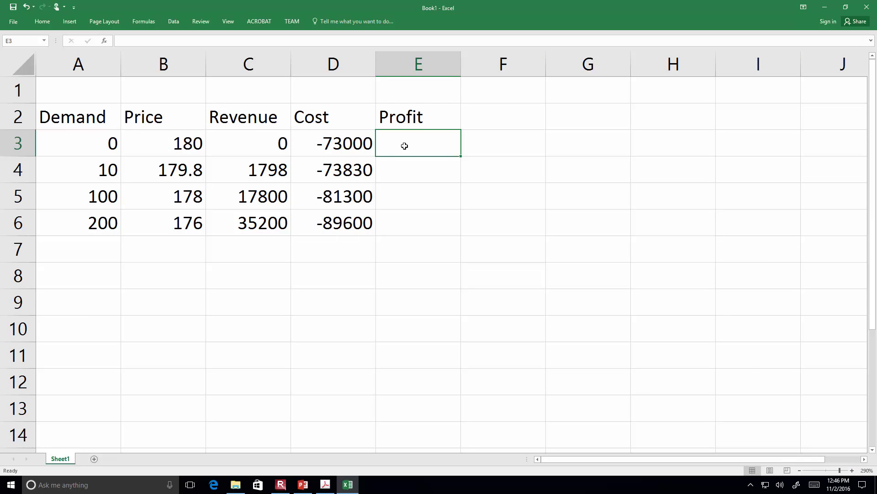
type("=")
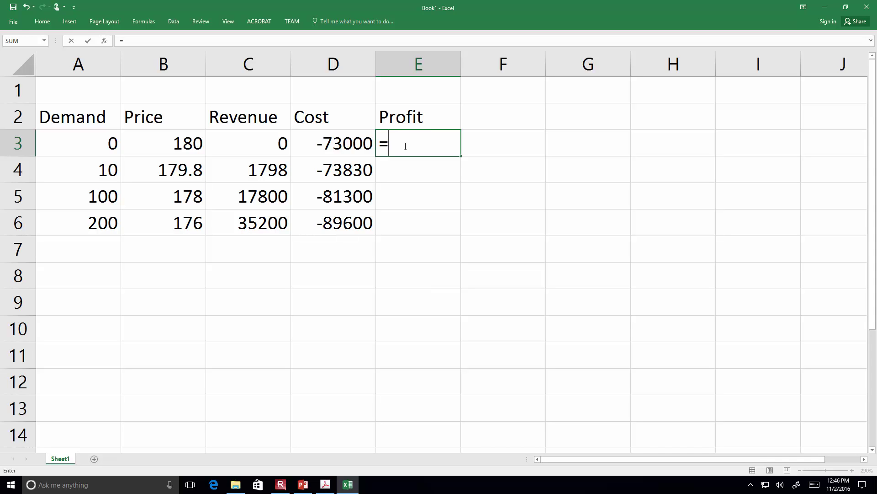
key("Left")
key("Left")
type("-")
key("Left")
key("Return")
- Change the profit formula in E3 to =C3+D3
left_click(404, 146)
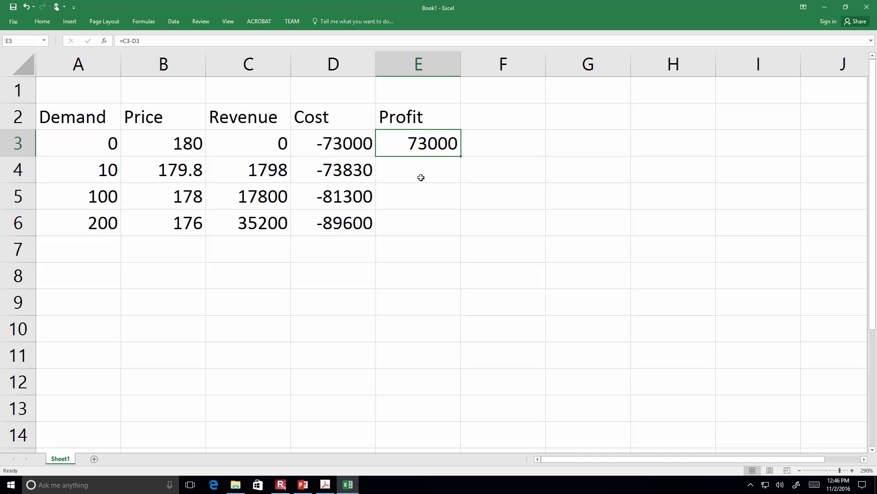
left_click(327, 138)
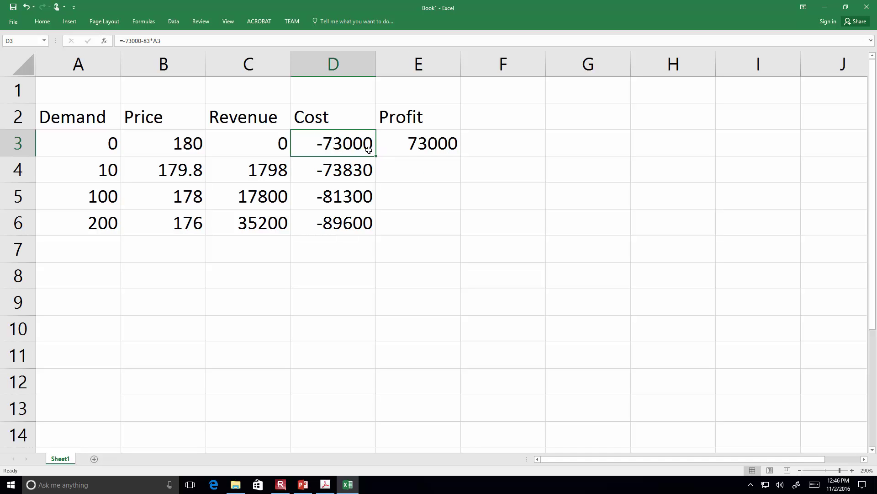
key("Right")
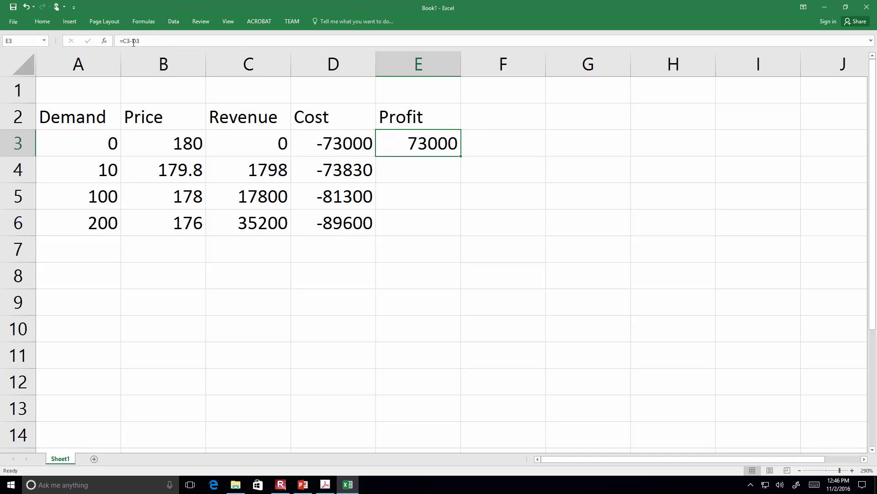
left_click(132, 41)
key("BackSpace")
type("+")
key("Return")
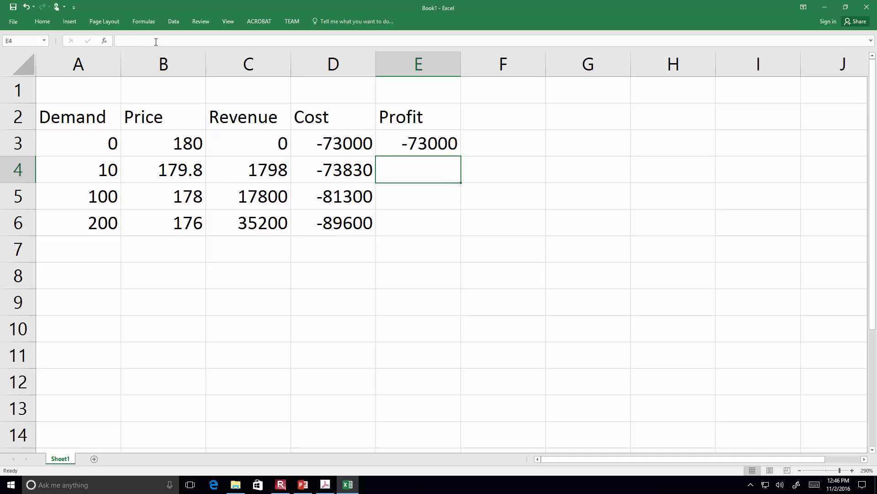
left_click(422, 138)
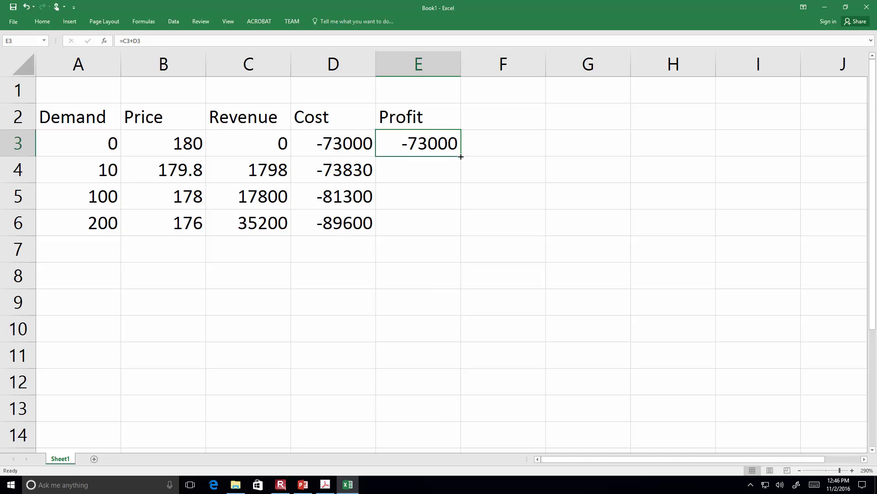
- Change the cost formula in D3 to =73000+83*A3 and fill it down to D6
left_click(337, 138)
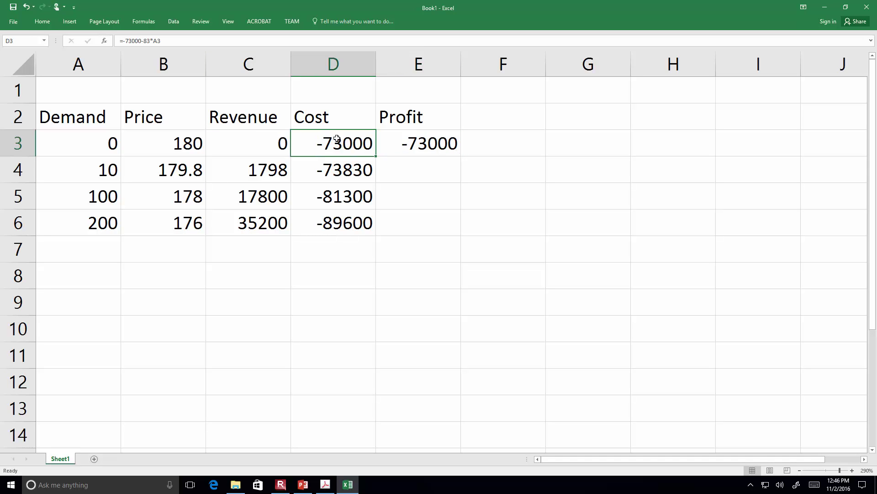
left_click(125, 41)
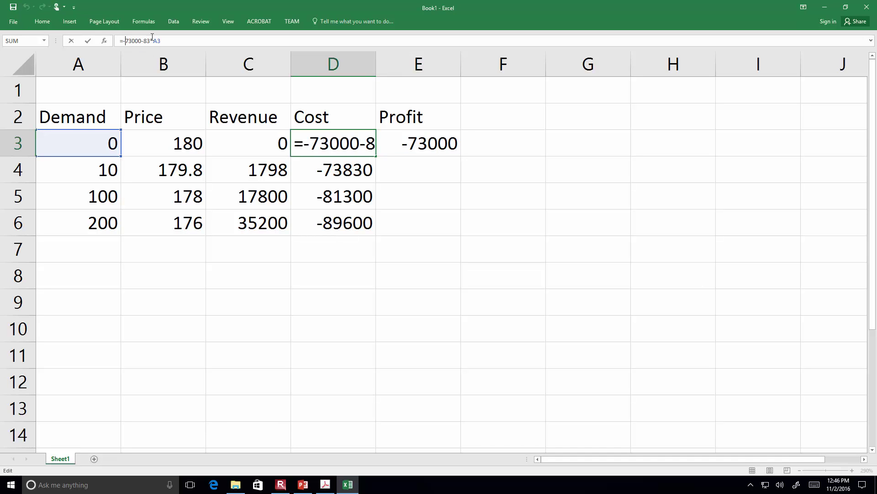
key("BackSpace")
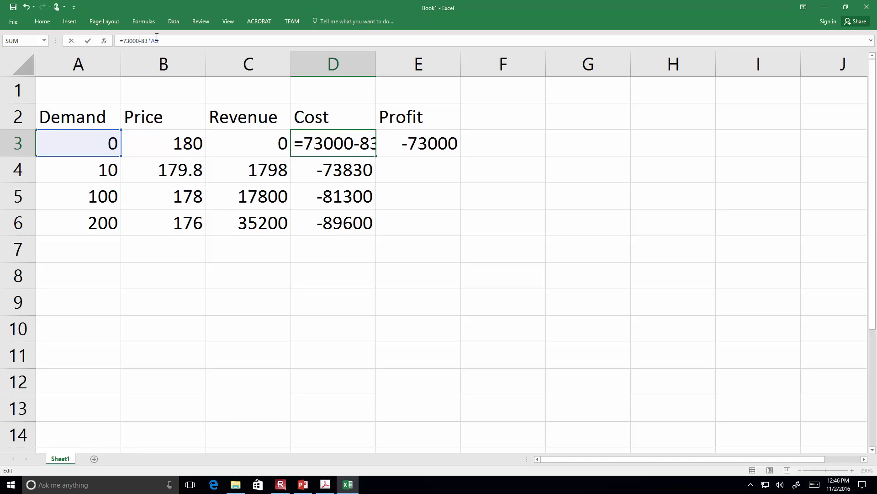
key("BackSpace")
type("+")
key("Return")
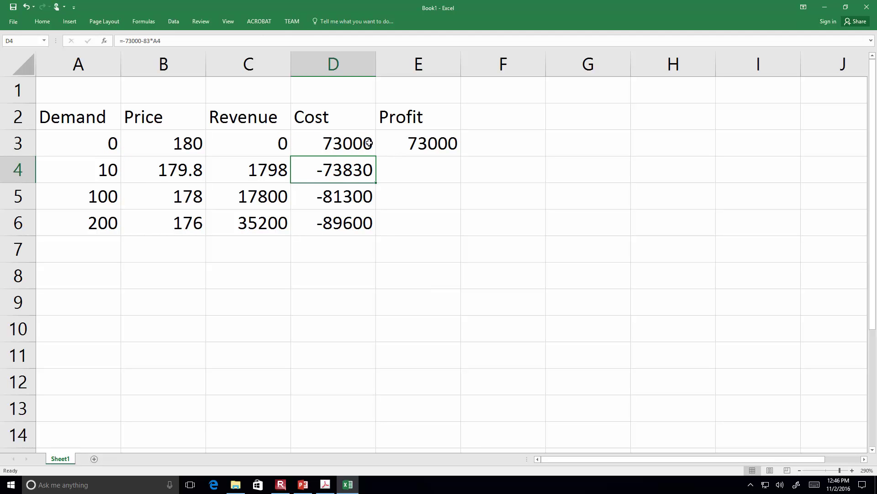
left_click(369, 143)
left_click_drag(376, 156, 367, 235)
- Set the profit formula in E3 to revenue minus cost, =C3-D3, and fill it down to E6
left_click(419, 149)
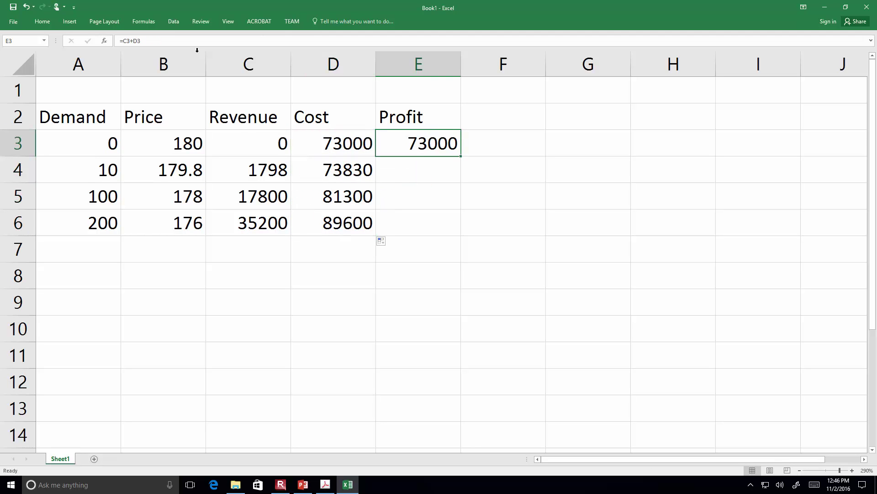
left_click(134, 41)
key("BackSpace")
type("-")
key("Return")
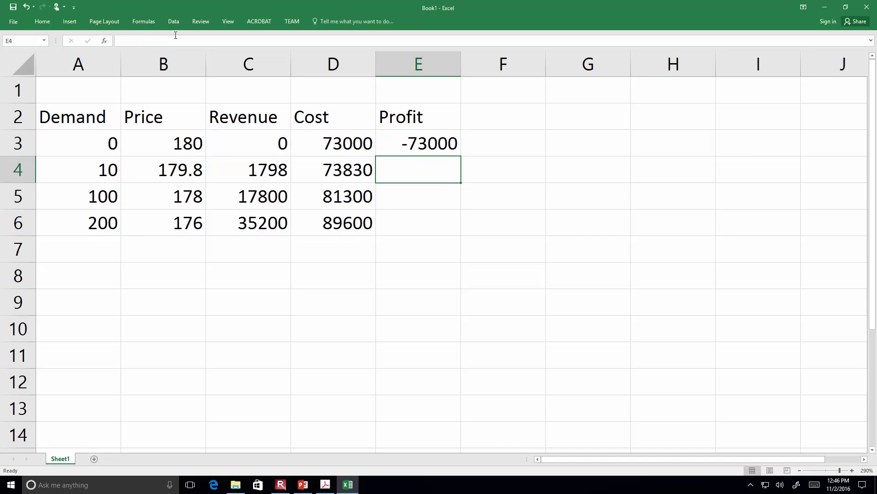
left_click(442, 142)
left_click_drag(460, 155, 447, 234)
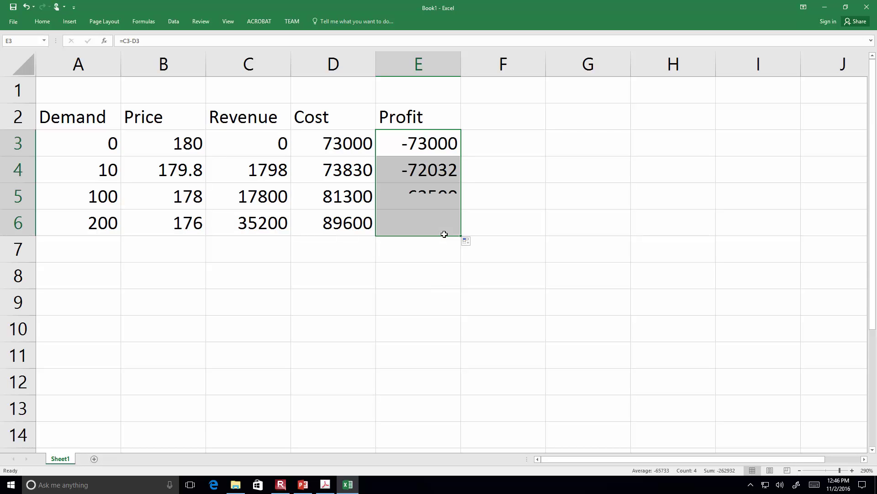
- Extend the Demand column with 400, 500 and 932 in cells A7 to A9
left_click(101, 249)
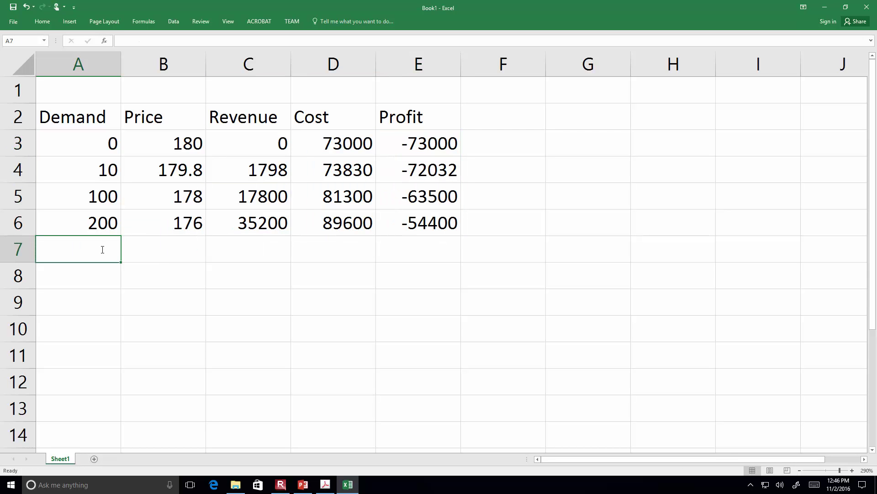
type("400")
key("Return")
type("500")
key("Return")
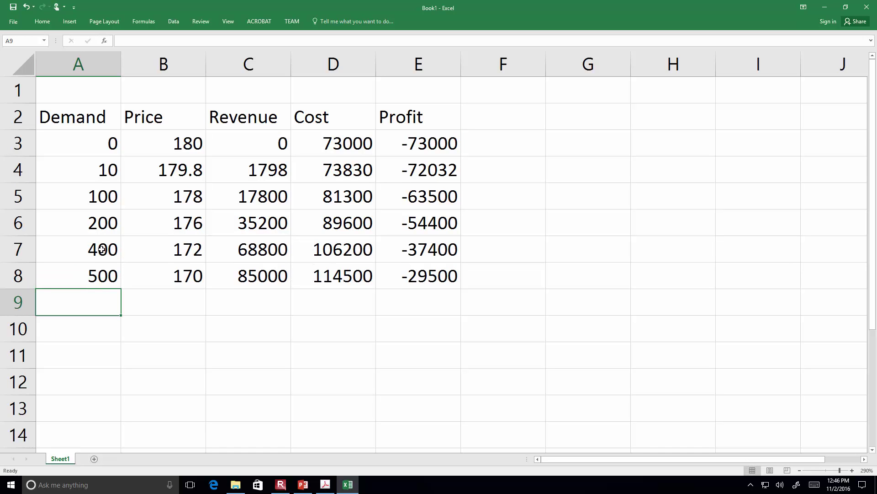
type("9")
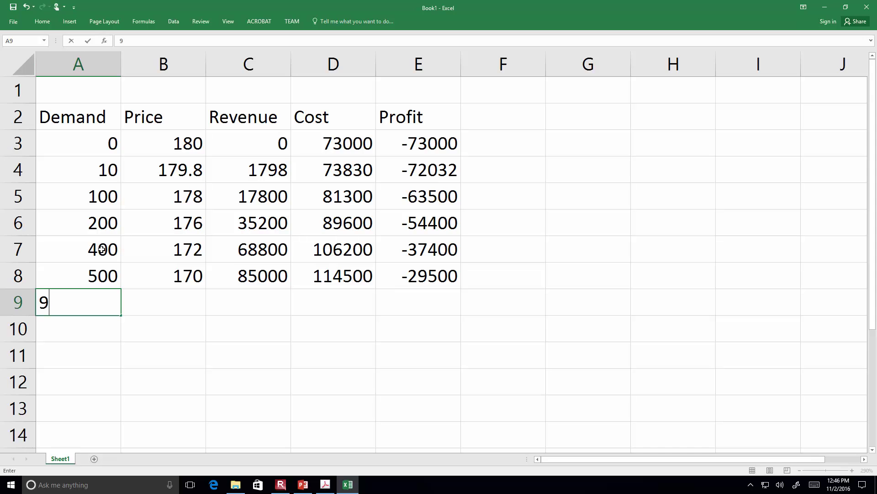
type("320")
key("BackSpace")
key("Return")
- Add the demand values 1000, 1500, 3000, 3918, 4500 and 5000 in cells A10 to A15
type("1000")
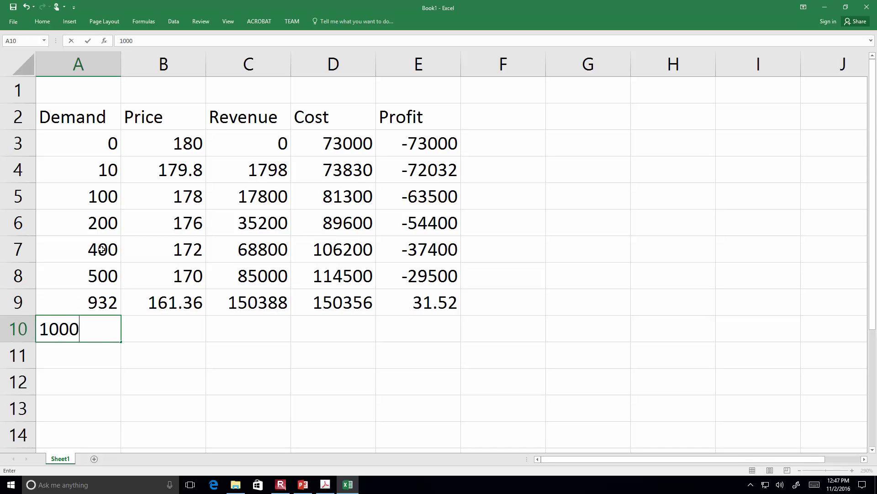
key("Return")
type("1500")
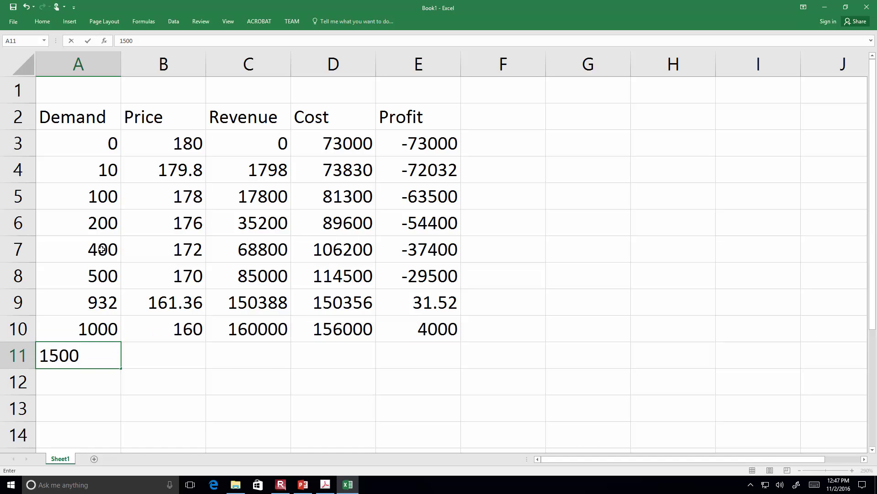
key("Return")
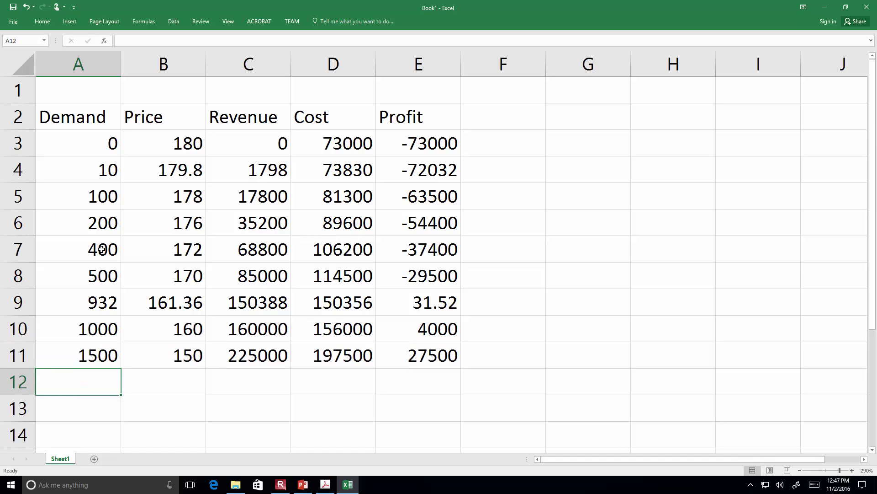
type("3000")
key("Return")
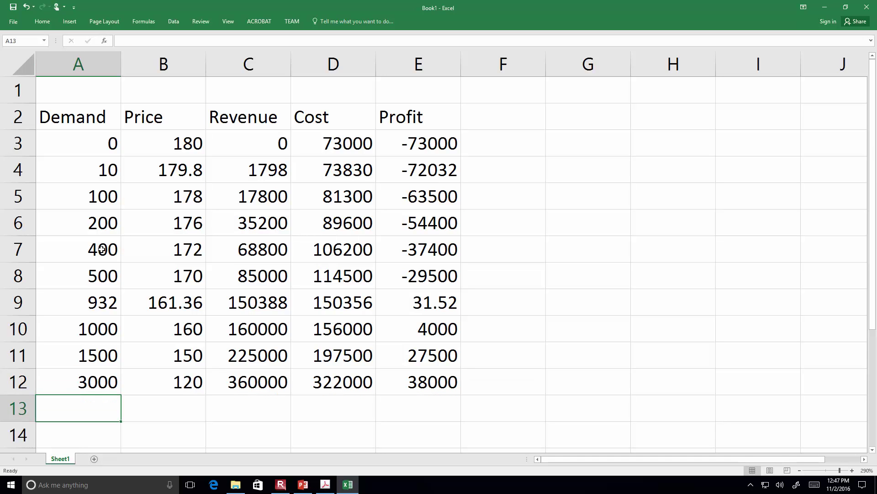
type("3918")
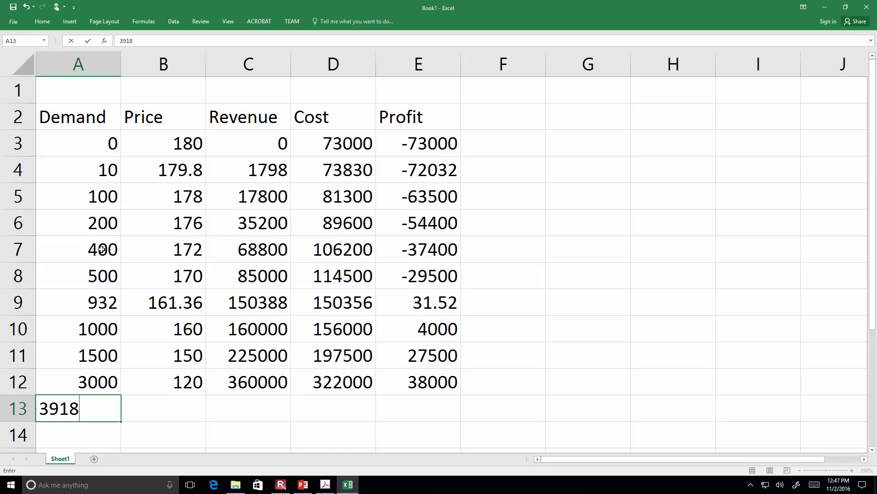
key("Return")
type("4500")
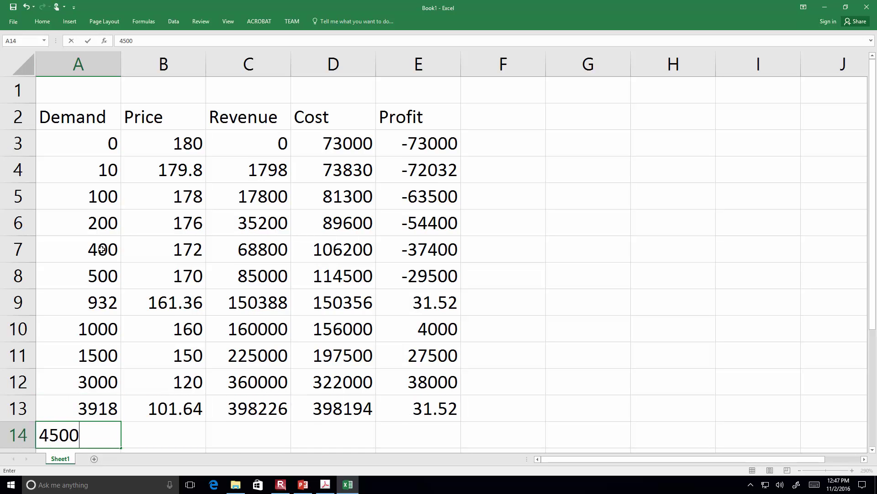
key("Return")
type("5000")
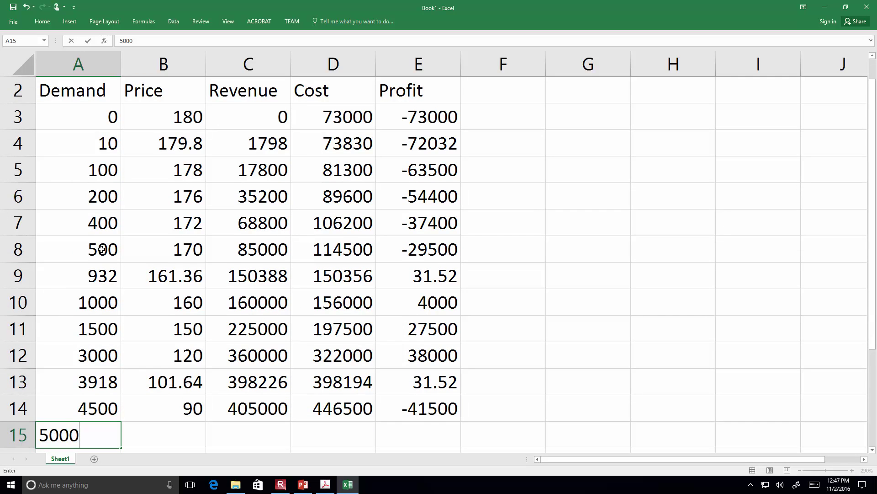
key("Return")
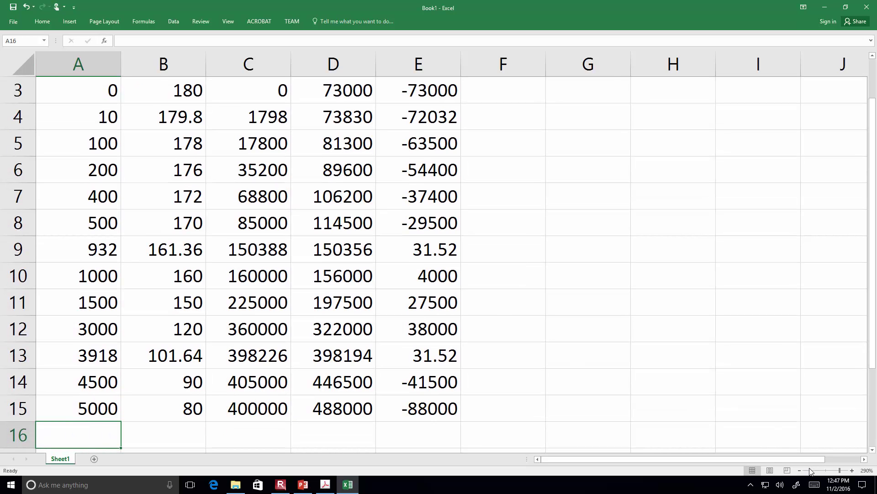
- Show the whole table and examine the profit for the demand values 932 and 3918
left_click(799, 470)
left_click(800, 471)
left_click(800, 470)
left_click(800, 471)
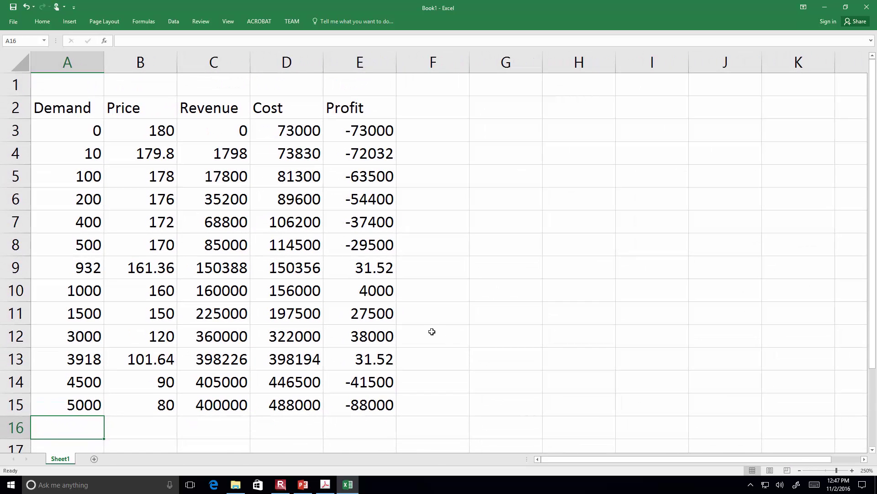
left_click(367, 269)
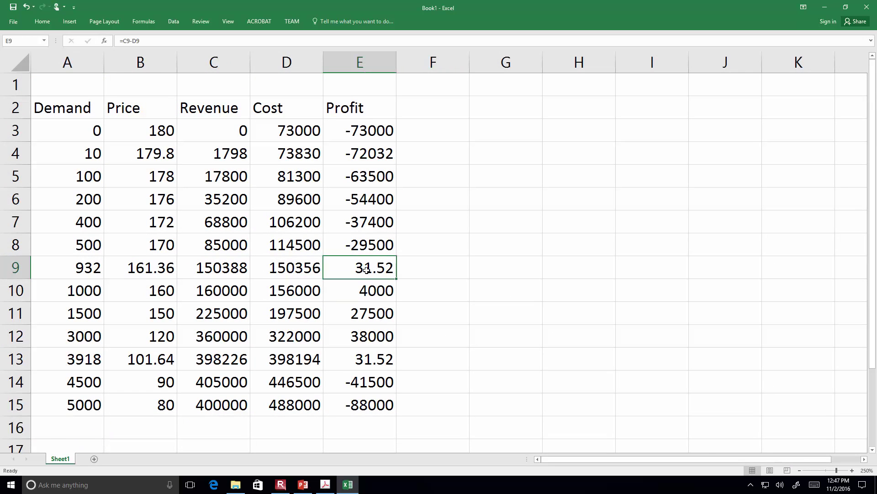
left_click(371, 360)
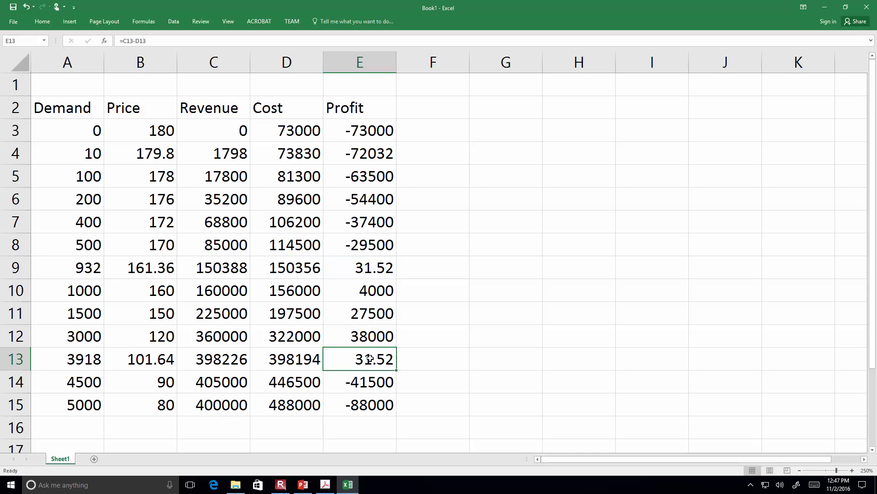
- Insert an empty scatter chart with smooth lines and markers and place it beside the table, starting at column F
left_click(479, 157)
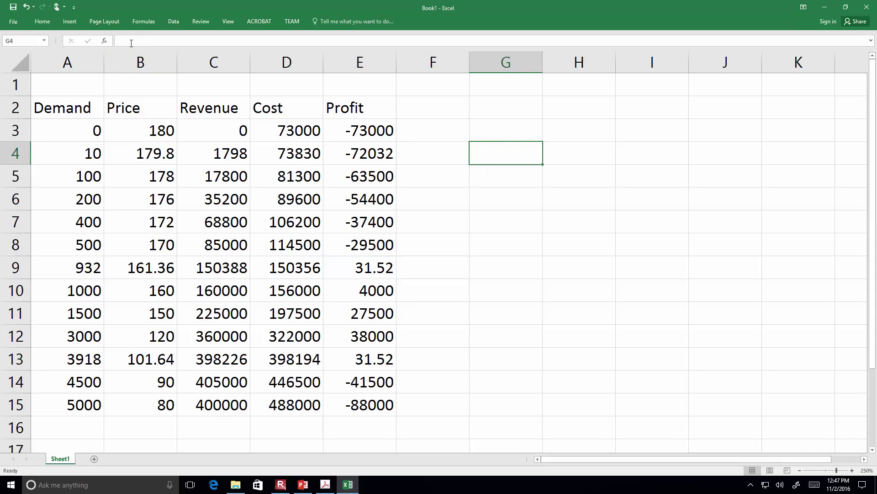
left_click(80, 25)
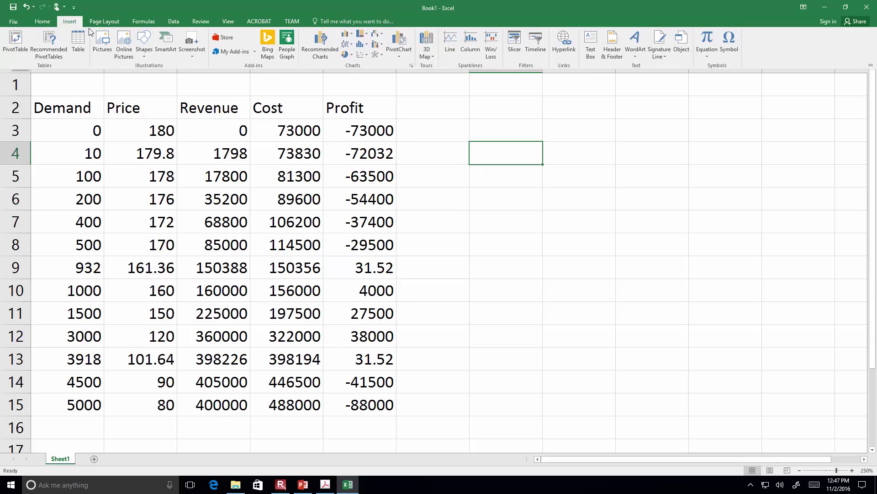
left_click(367, 55)
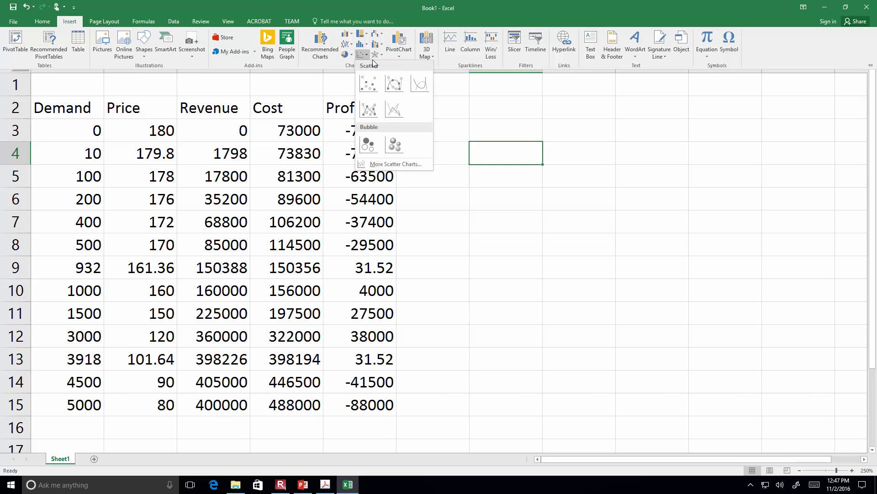
left_click(393, 84)
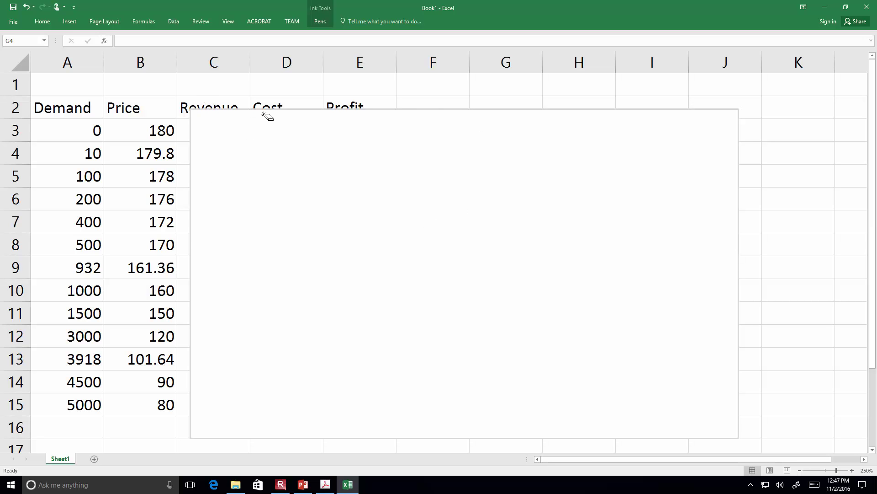
key("ctrl+super+o")
left_click(734, 64)
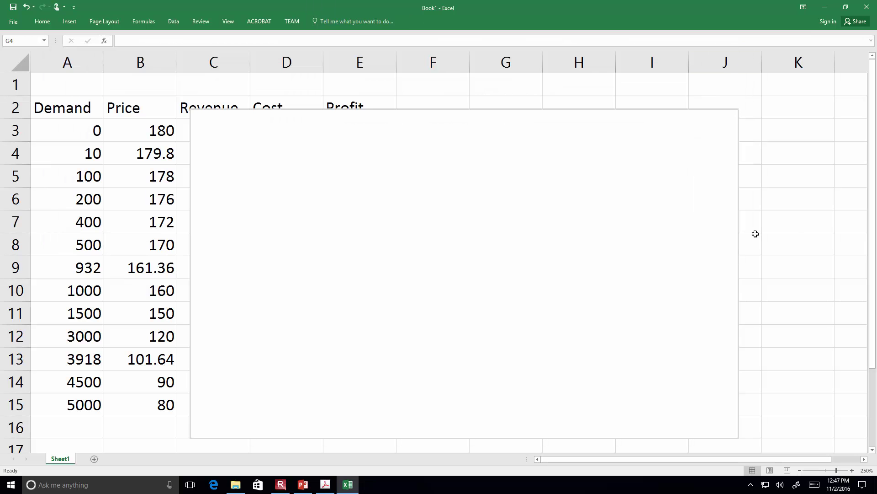
left_click(511, 237)
left_click_drag(511, 237, 719, 222)
- Add a data series named Cost to the empty chart, with X values A3:A15 and Y values D3:D15
right_click(642, 206)
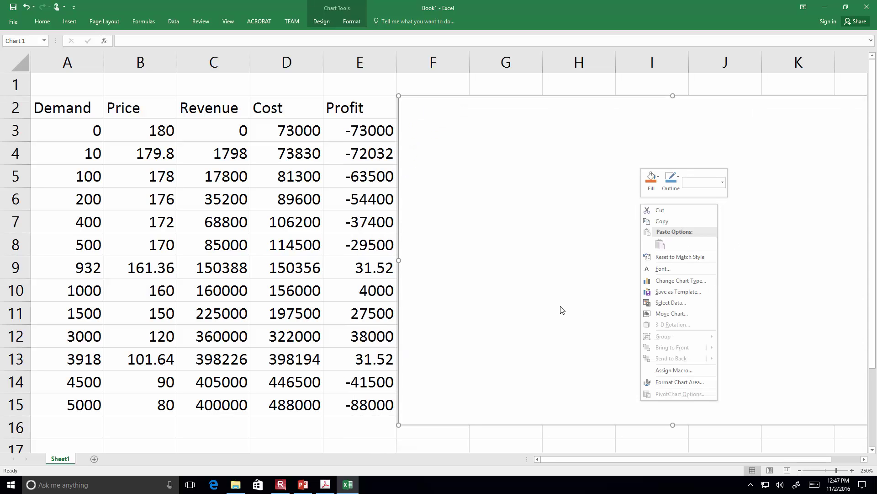
left_click(352, 20)
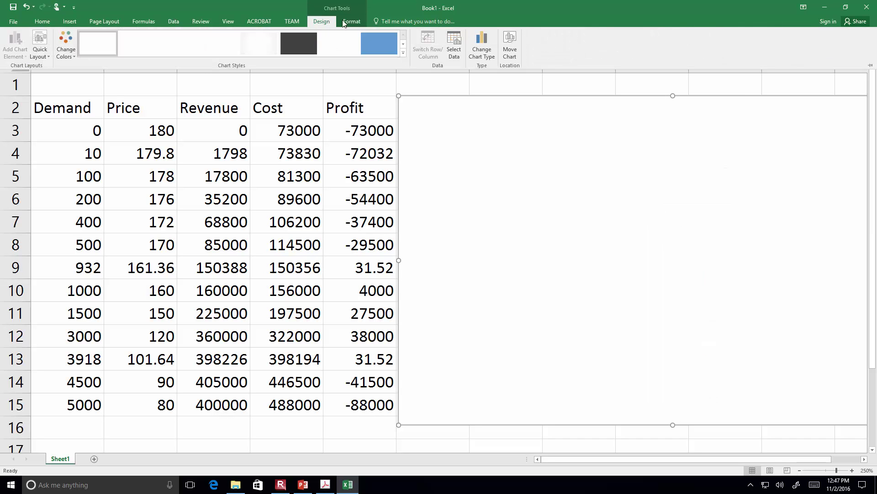
left_click(454, 46)
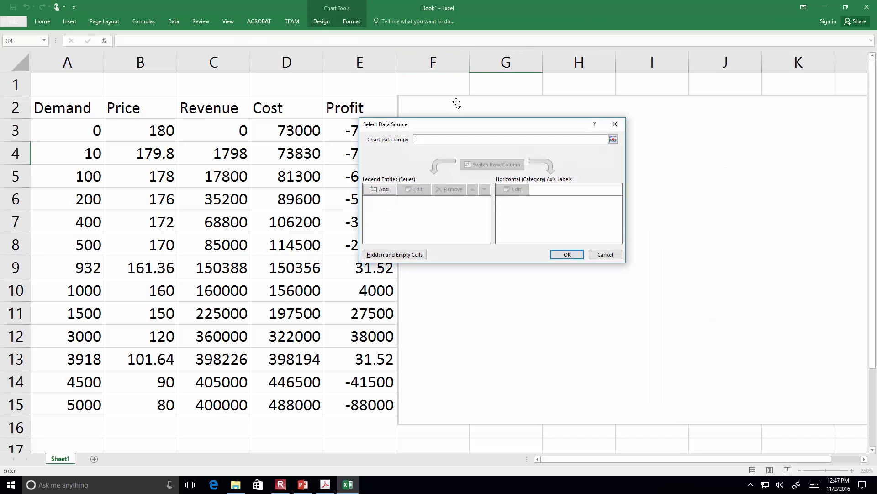
left_click(380, 189)
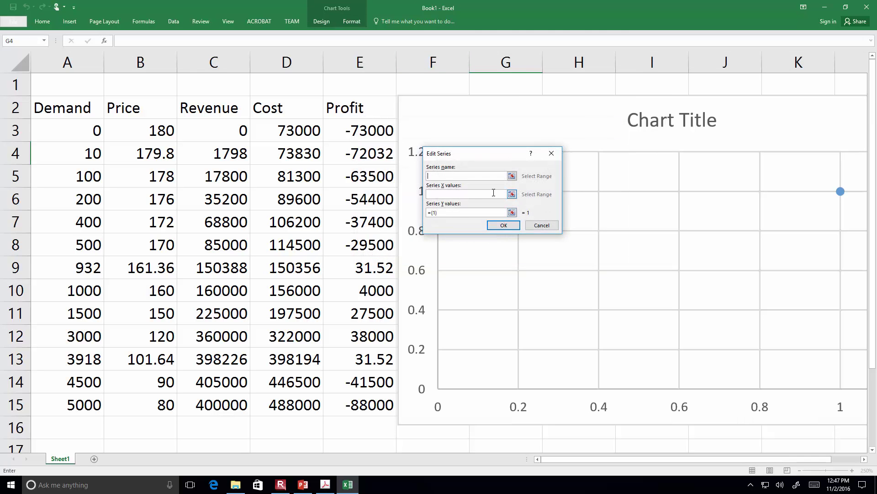
left_click(512, 194)
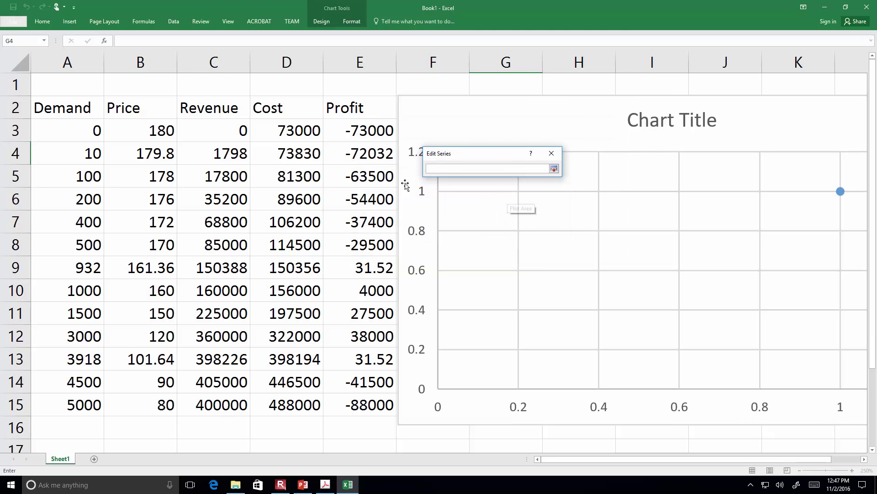
left_click_drag(67, 129, 88, 407)
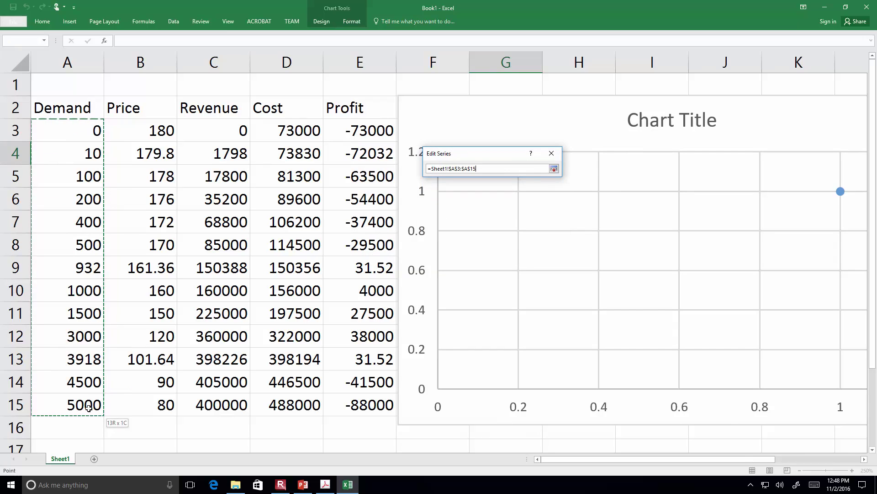
left_click(553, 169)
left_click(514, 215)
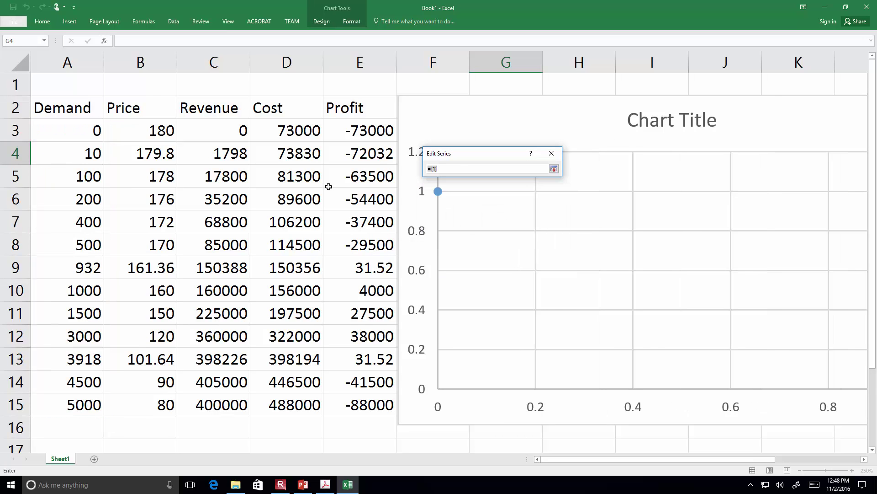
left_click_drag(291, 126, 293, 406)
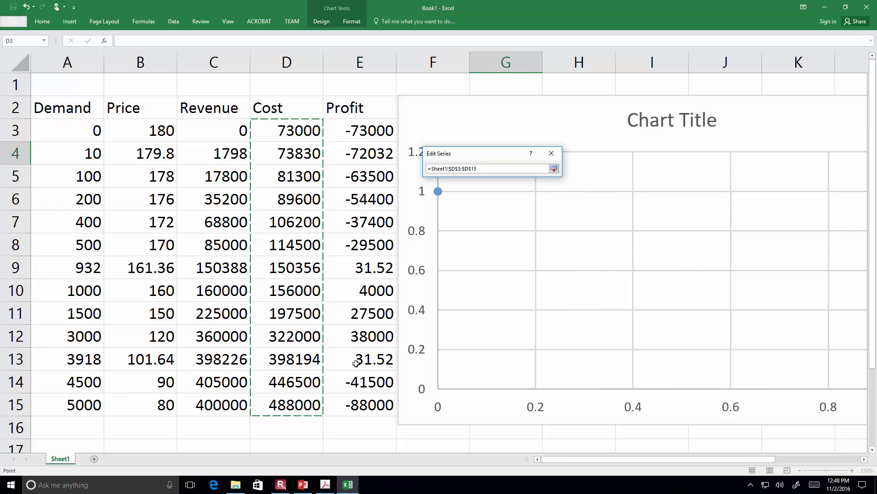
left_click(554, 168)
left_click(466, 176)
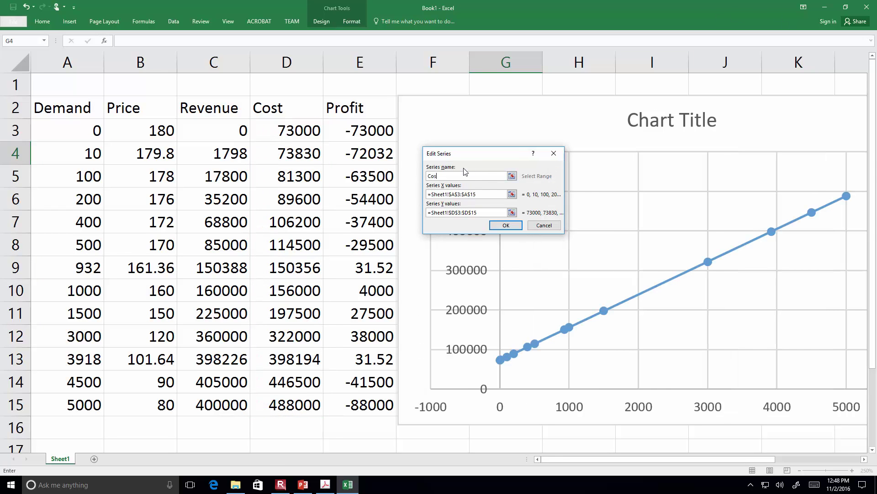
left_click(506, 225)
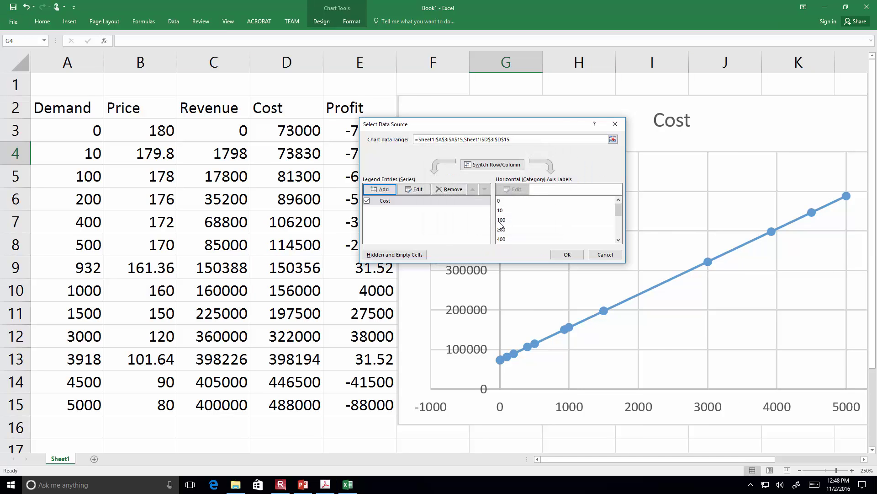
- Add a second chart series named Revenue, with X values A3:A15 and Y values C3:C15
left_click(380, 188)
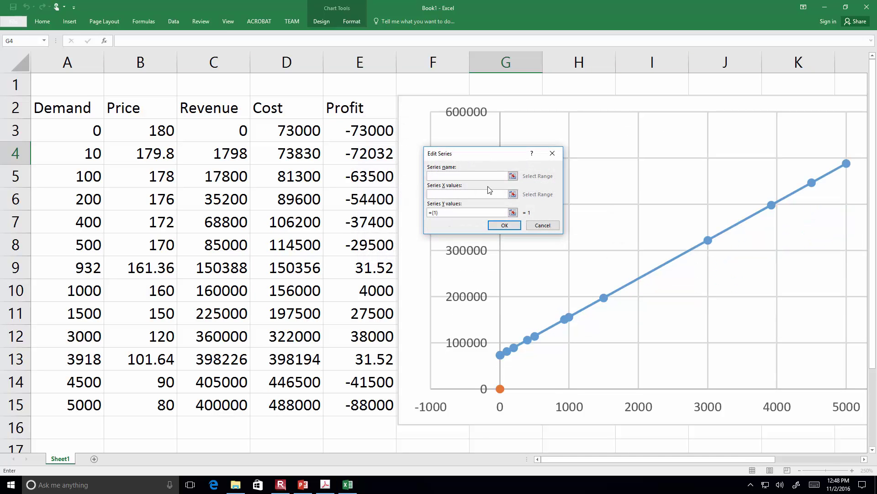
left_click(512, 194)
left_click_drag(59, 129, 69, 404)
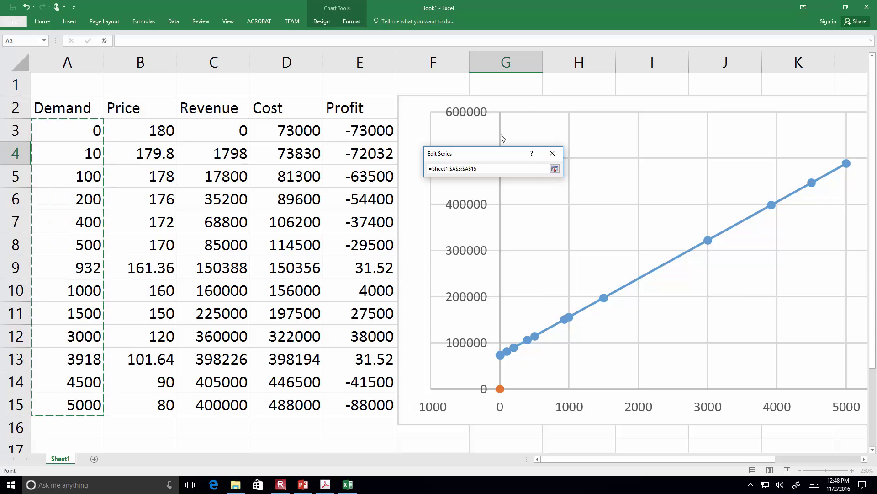
left_click(554, 169)
left_click(512, 213)
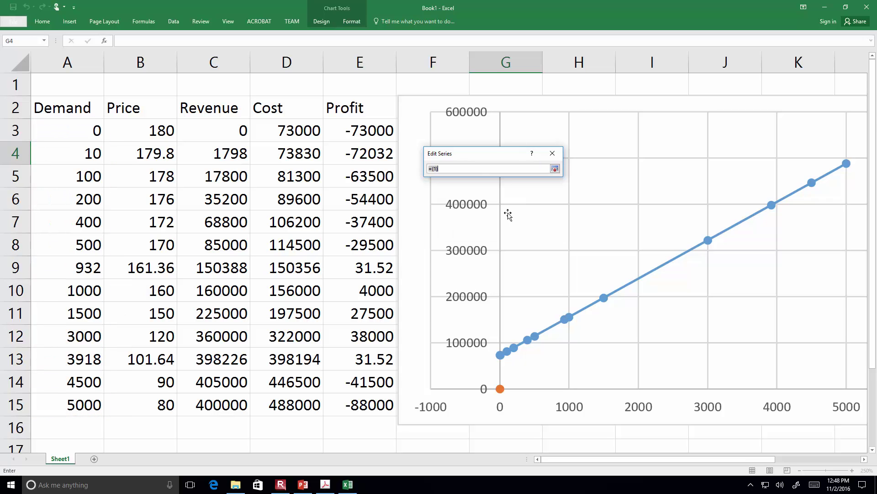
left_click_drag(226, 130, 235, 403)
left_click(555, 169)
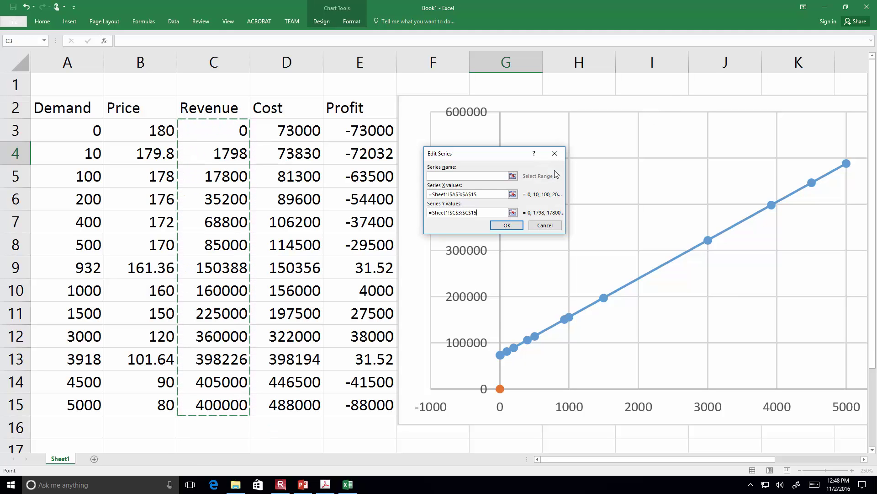
left_click(481, 175)
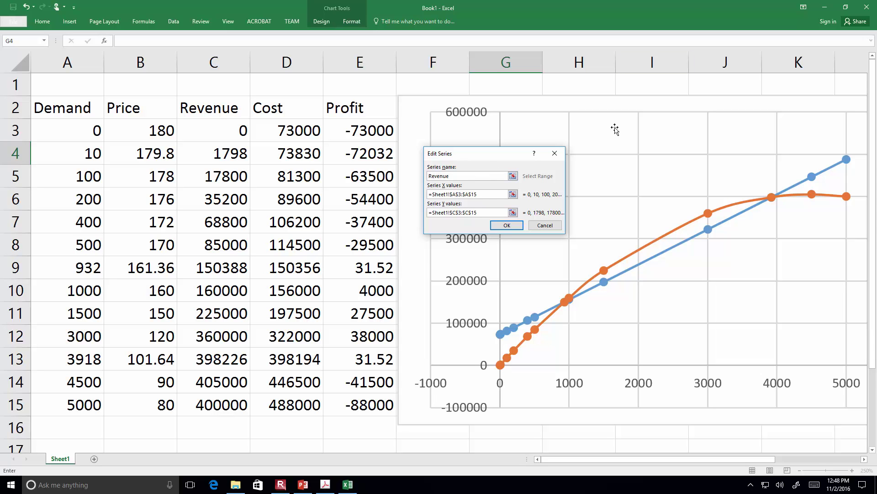
left_click(506, 225)
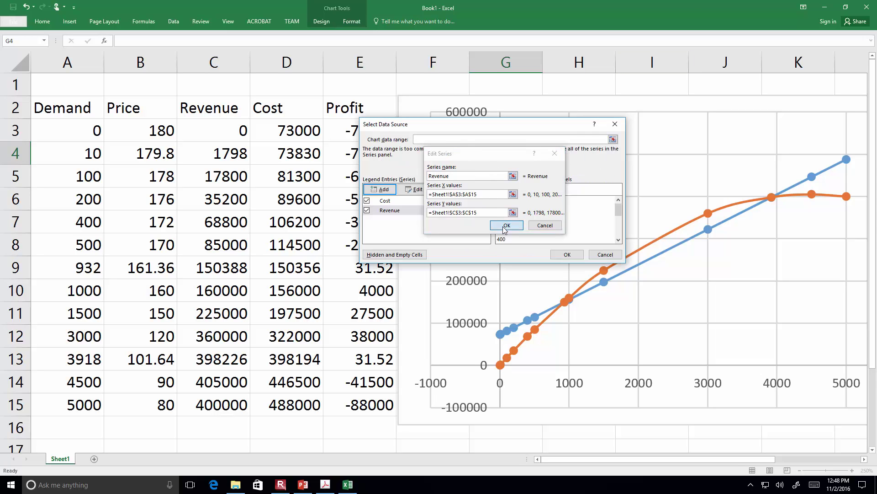
- Add a third chart series named Profit, with X values A3:A15 and Y values E3:E15, and accept the data source
left_click(381, 189)
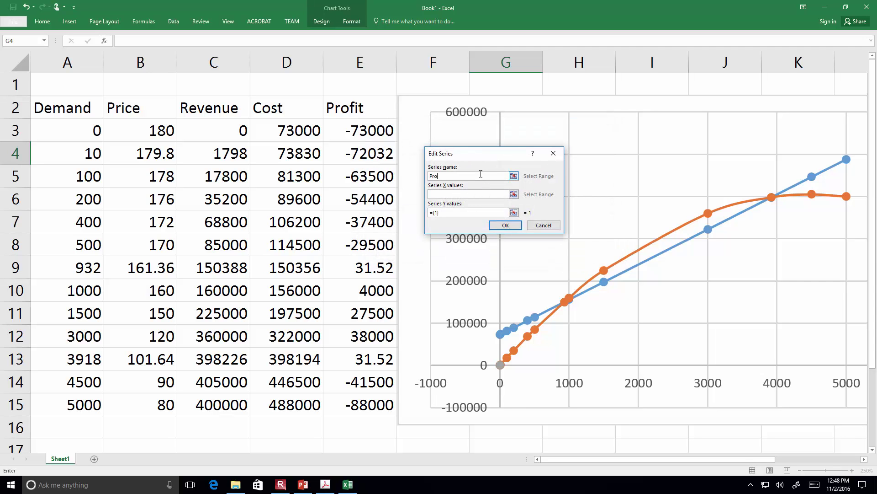
left_click(513, 194)
left_click_drag(83, 132, 83, 401)
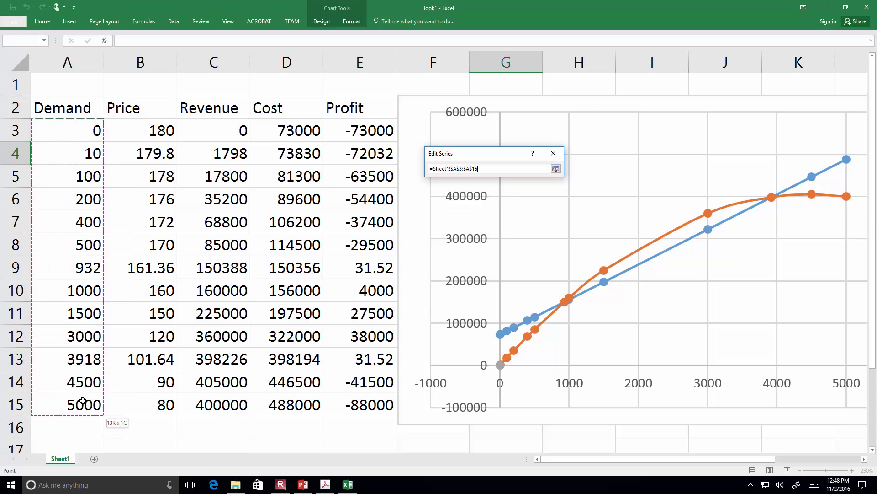
left_click(555, 168)
left_click(514, 213)
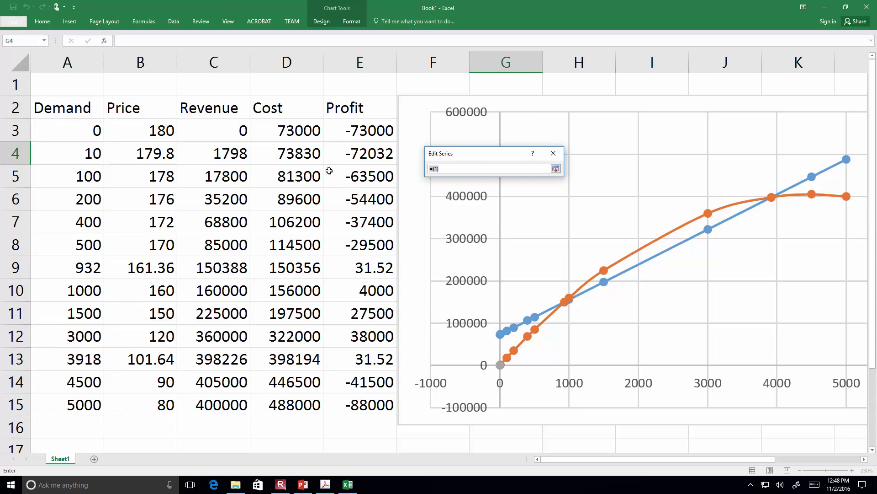
left_click_drag(384, 128, 396, 407)
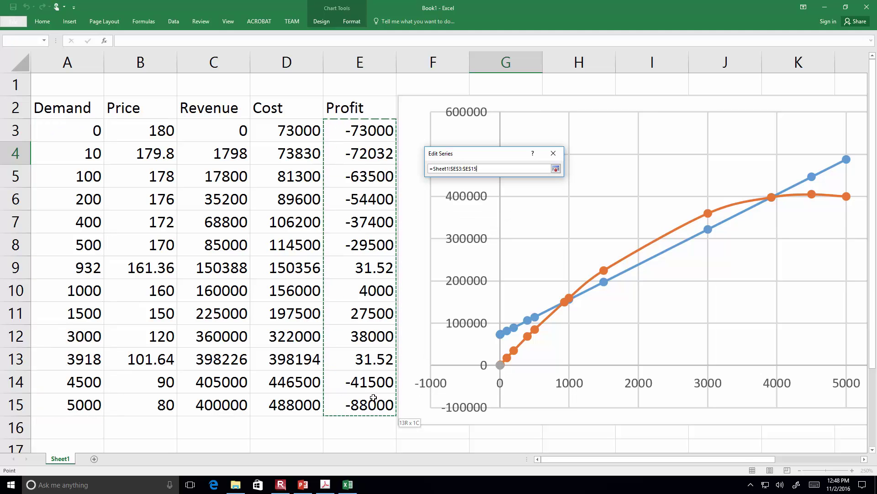
left_click(556, 169)
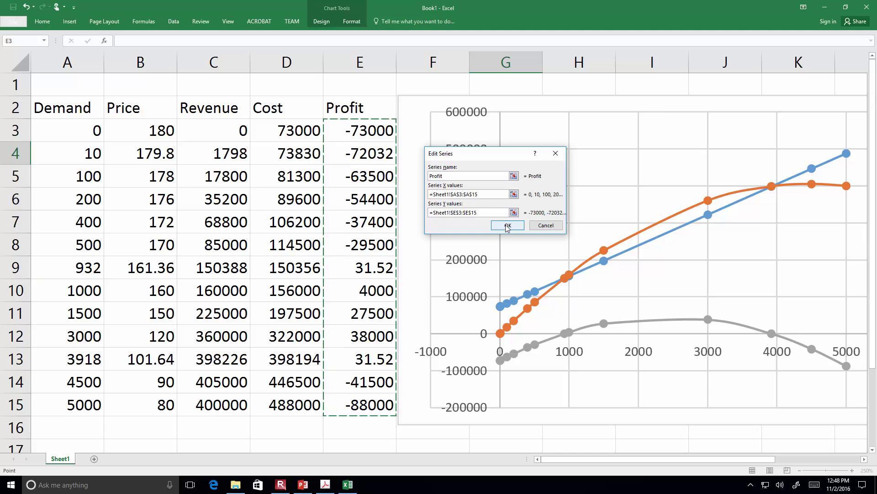
key("Return")
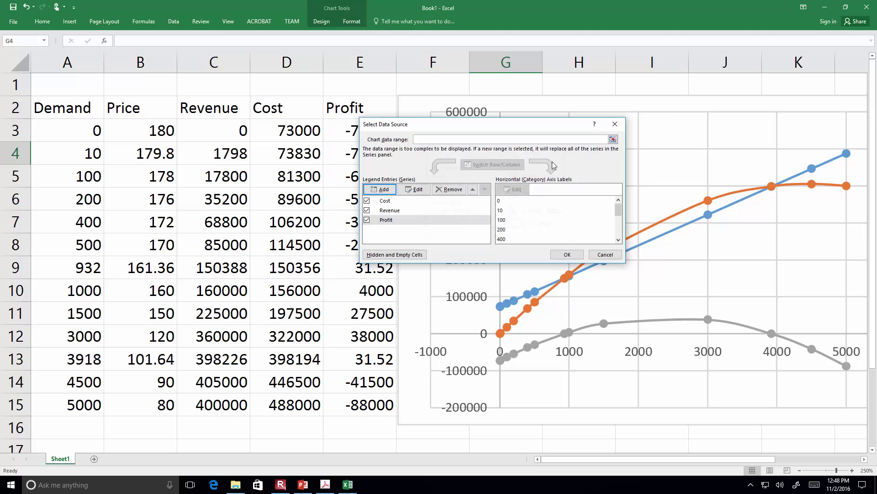
left_click(573, 258)
left_click_drag(646, 98, 504, 94)
key("ctrl+z")
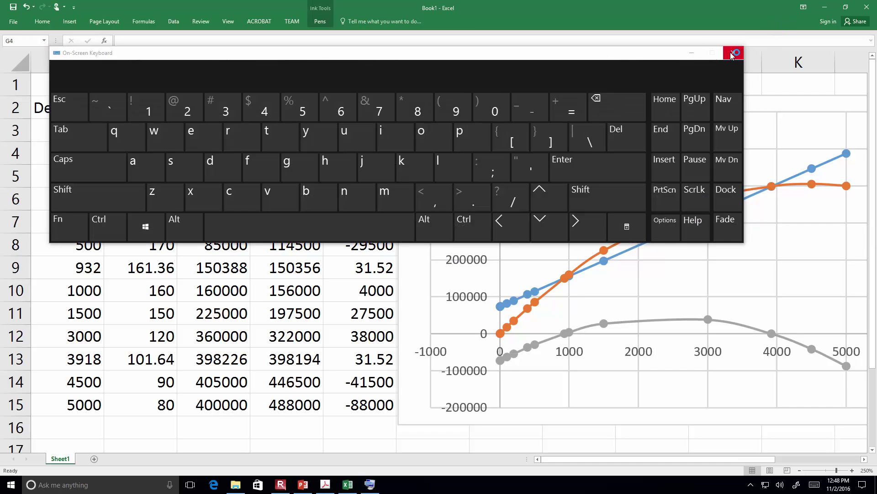
key("Escape")
- Set the minimum bound of the chart's horizontal axis to 0
left_click(424, 245)
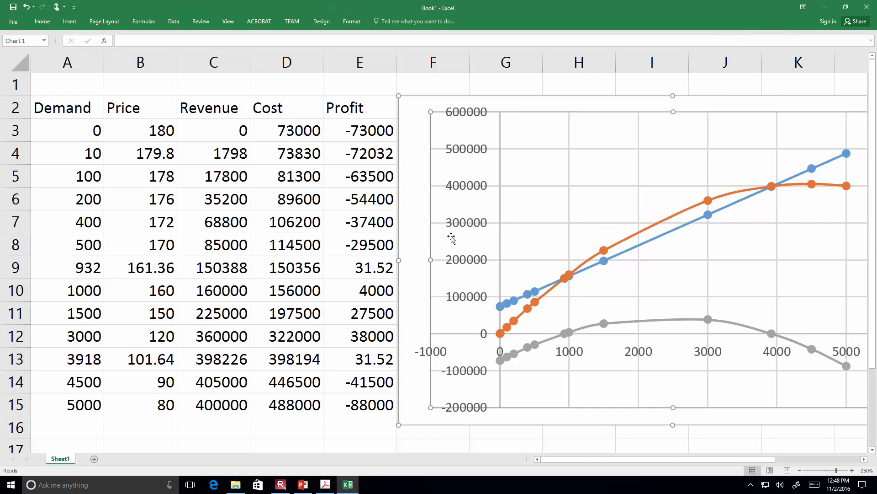
right_click(431, 305)
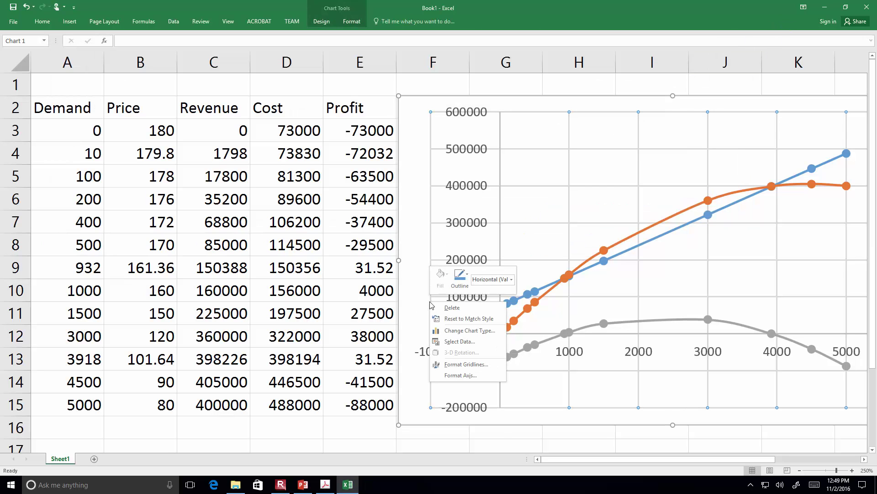
left_click(462, 375)
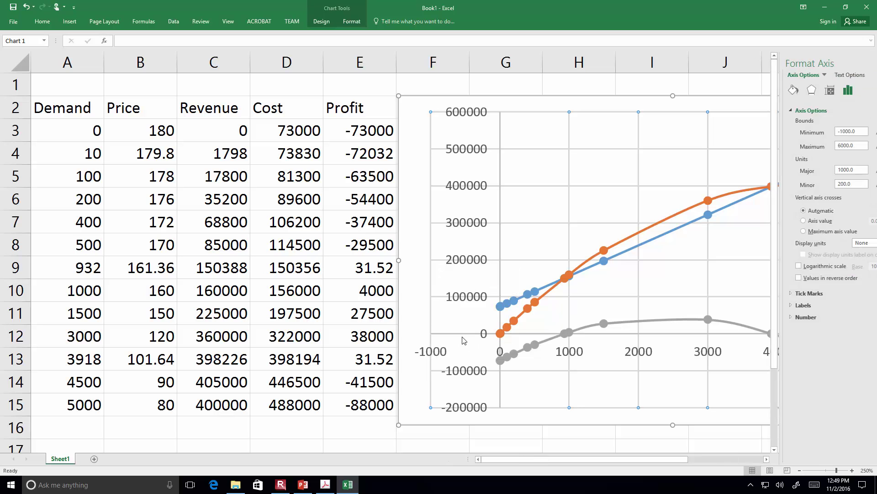
left_click_drag(819, 133, 793, 133)
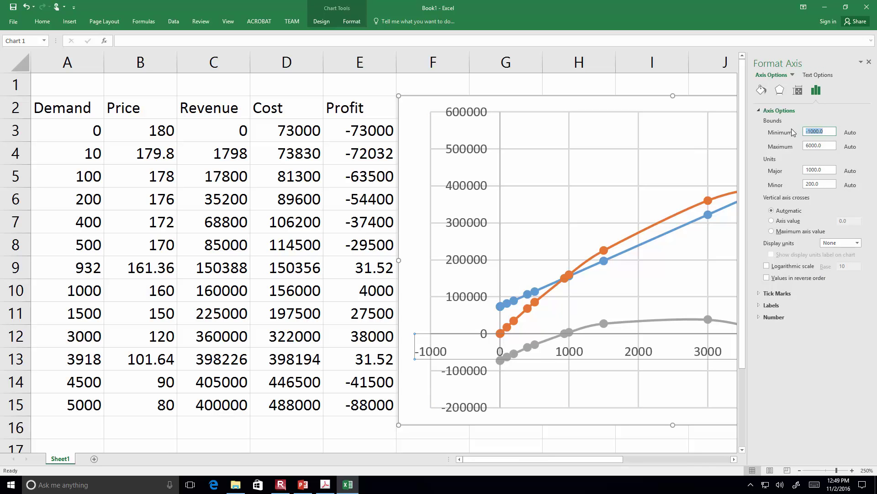
type("0")
left_click(830, 145)
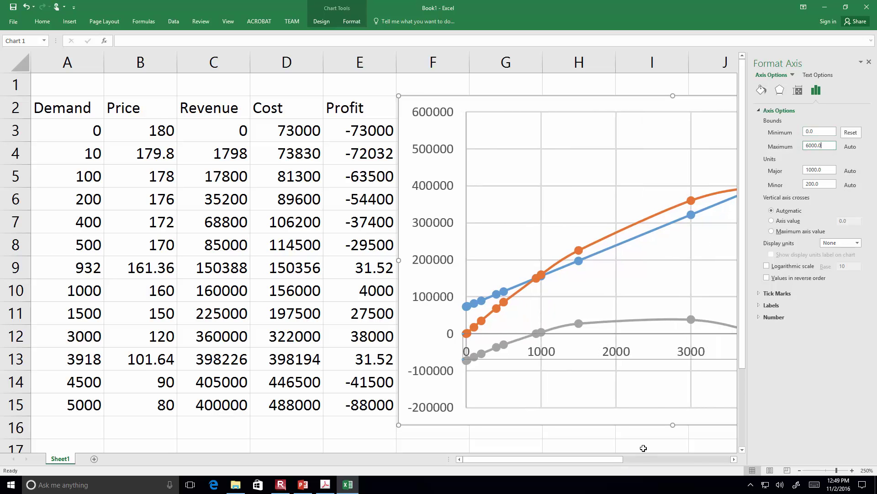
- Set the minimum bound of the chart's vertical axis to 0 and shift the chart about one column away from the table, to column G
left_click(798, 471)
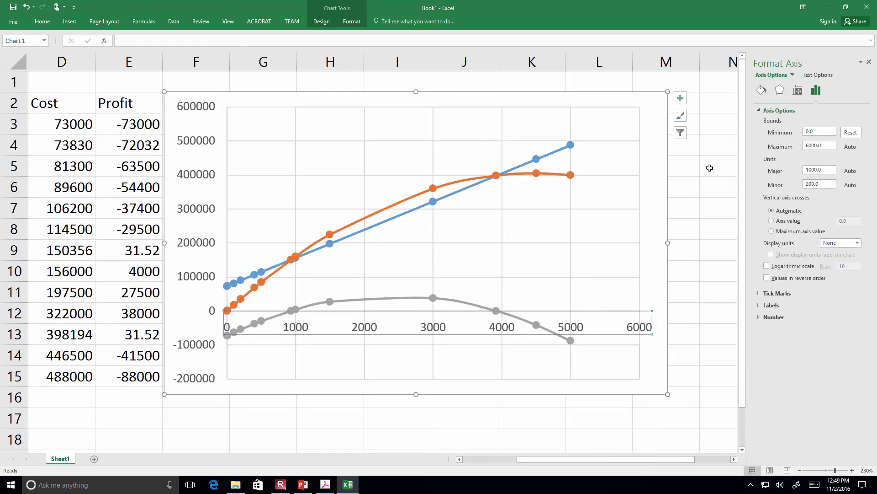
right_click(195, 347)
right_click(306, 330)
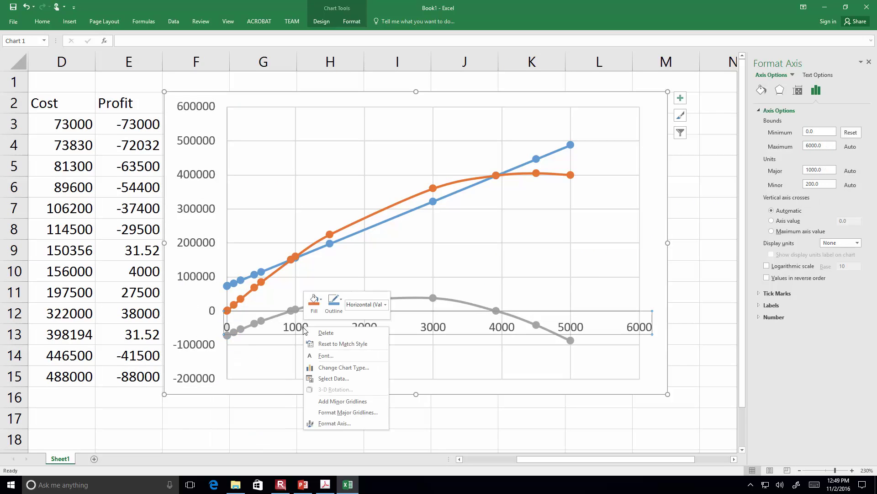
left_click(354, 424)
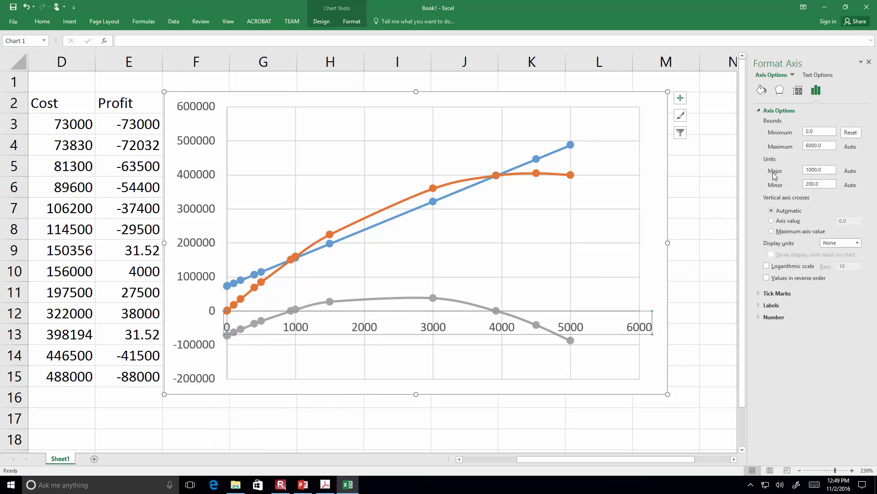
right_click(189, 351)
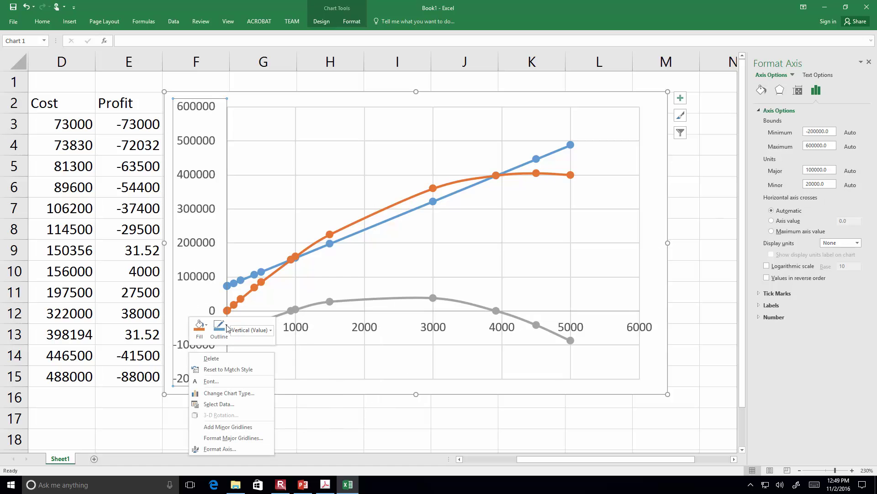
left_click(829, 131)
left_click_drag(837, 131, 779, 132)
type("0")
key("Return")
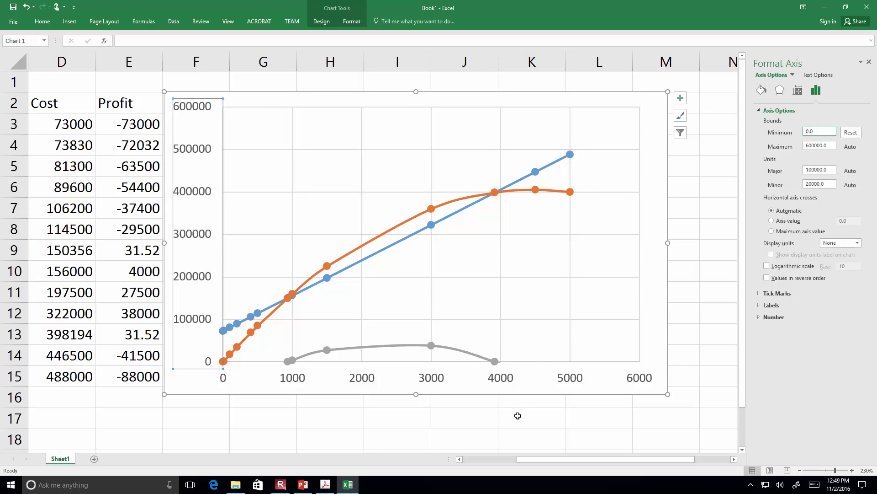
left_click_drag(242, 100, 315, 120)
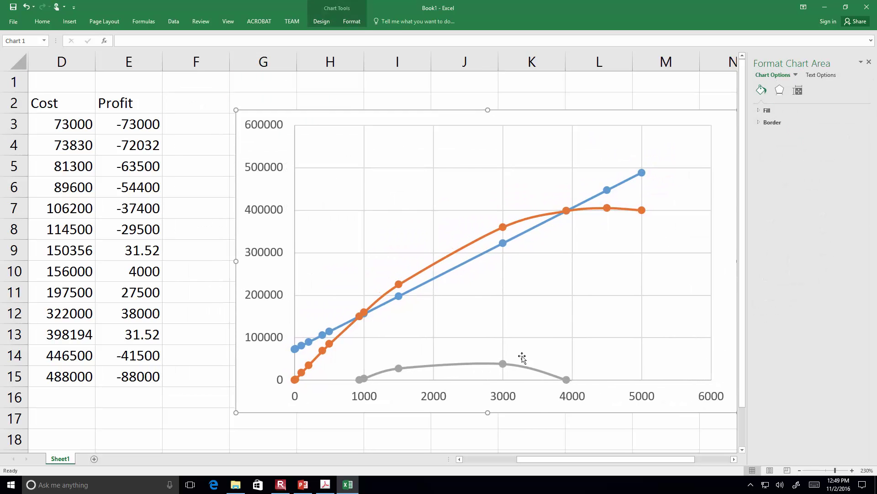
mouse_move(544, 462)
left_mouse_down()
mouse_move(484, 461)
mouse_move(528, 459)
left_mouse_up()
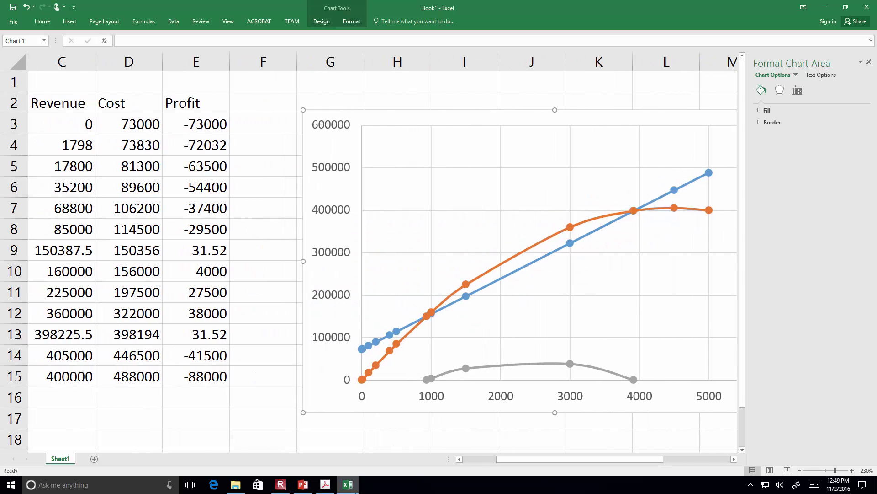
- Switch to the PowerPoint class notes and examine the cost and revenue diagram with the breakeven points on slide 252
left_click(303, 484)
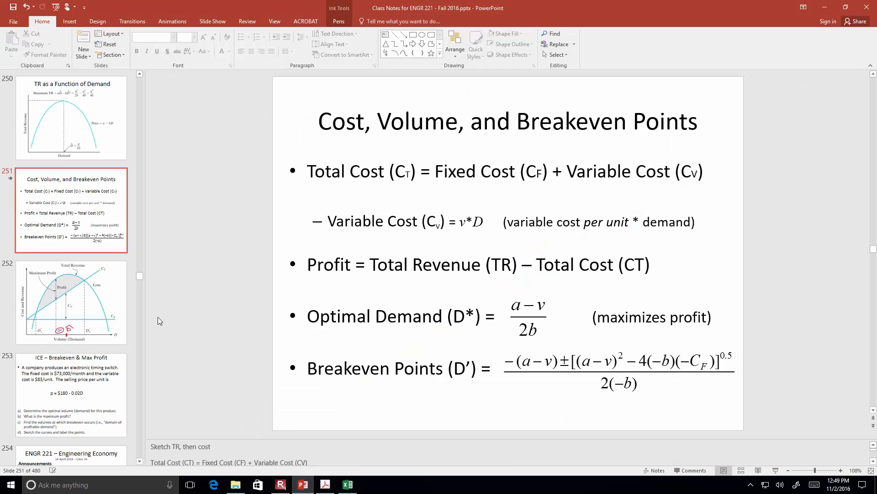
left_click(71, 302)
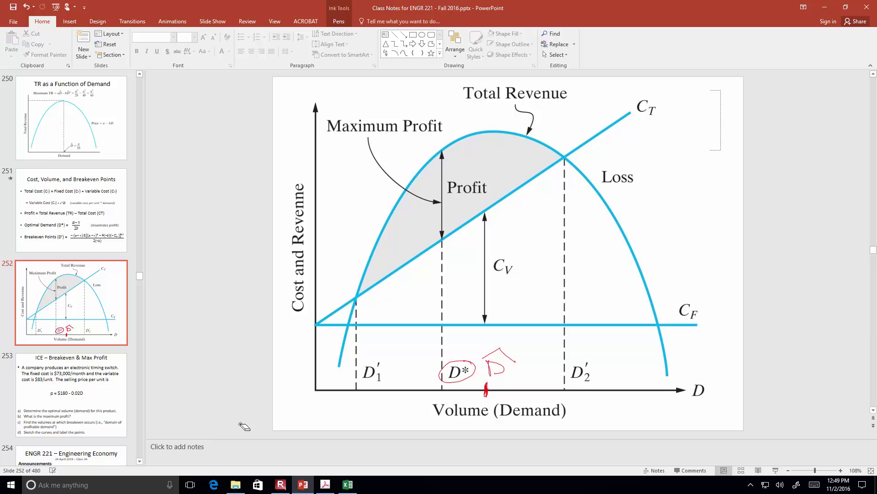
scroll(89, 266, "up", 3)
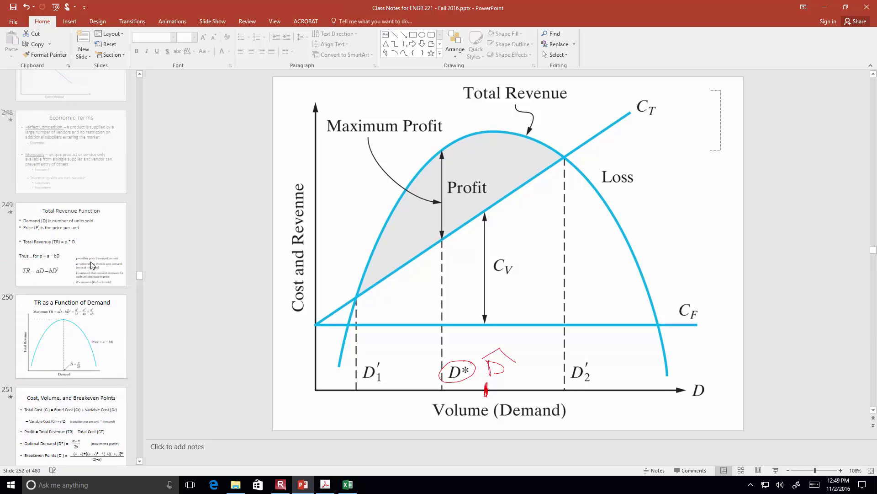